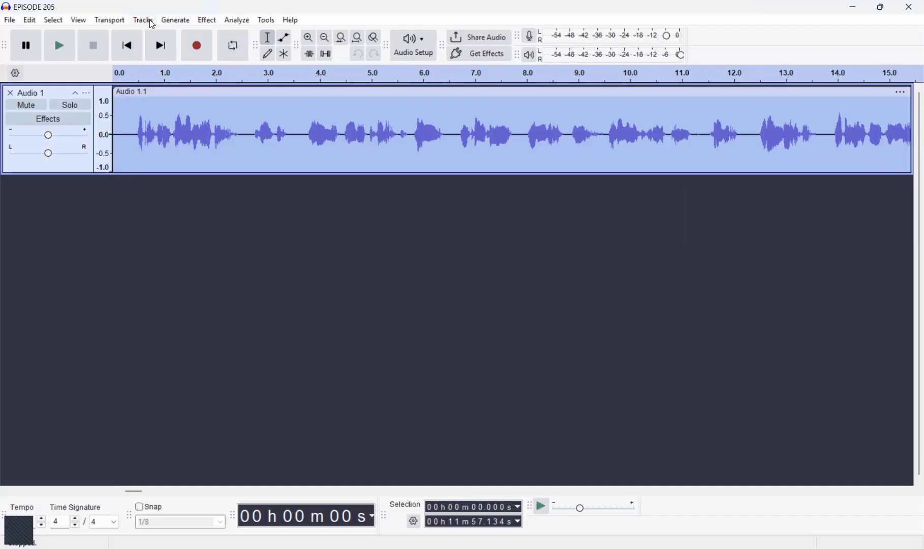
Step: Apply the legacy Classic Filters effect to the audio track with filter type Butterworth and subtype Lowpass
{"action": "left_click", "coordinate": [209, 20]}
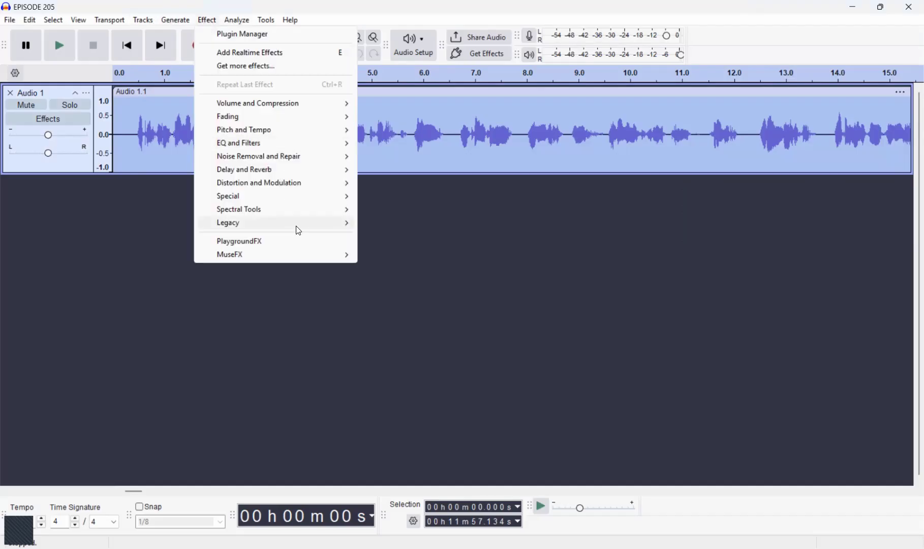
{"action": "mouse_move", "coordinate": [298, 229]}
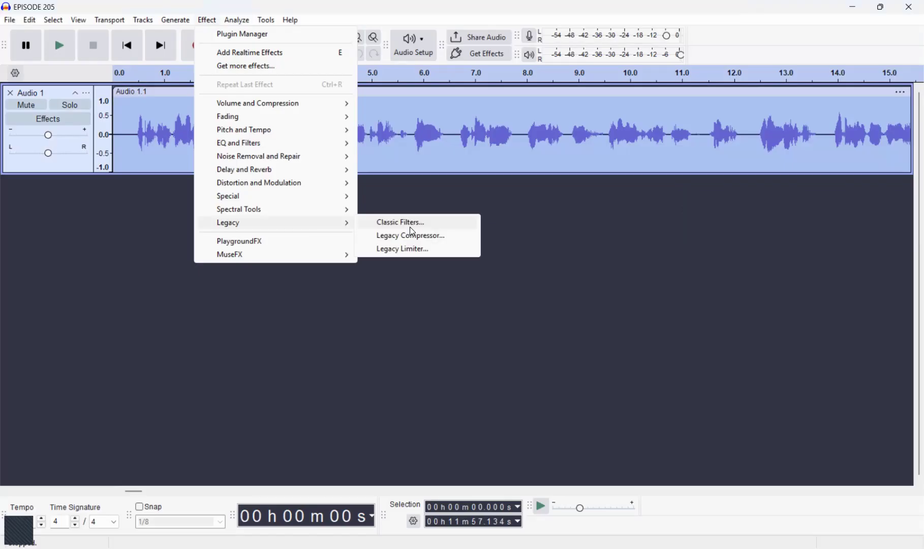
{"action": "left_click", "coordinate": [411, 226]}
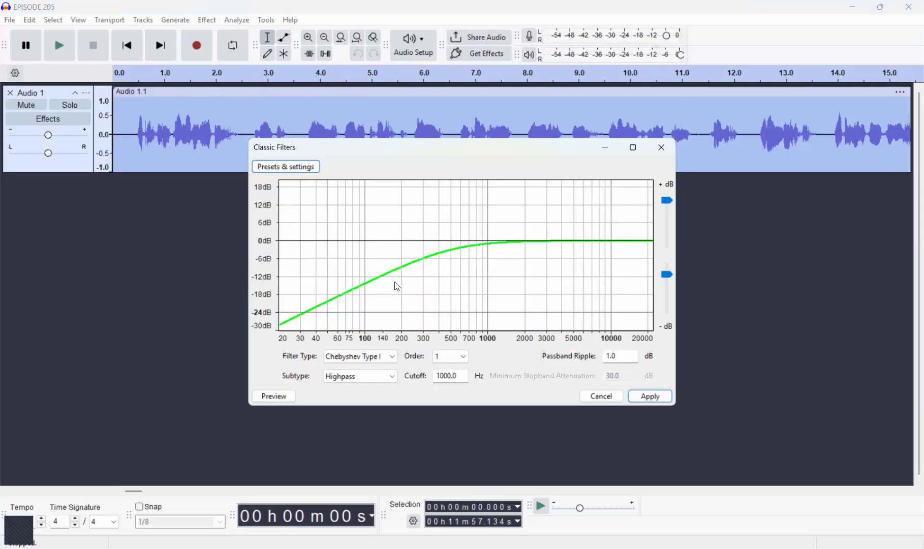
{"action": "left_click", "coordinate": [286, 166]}
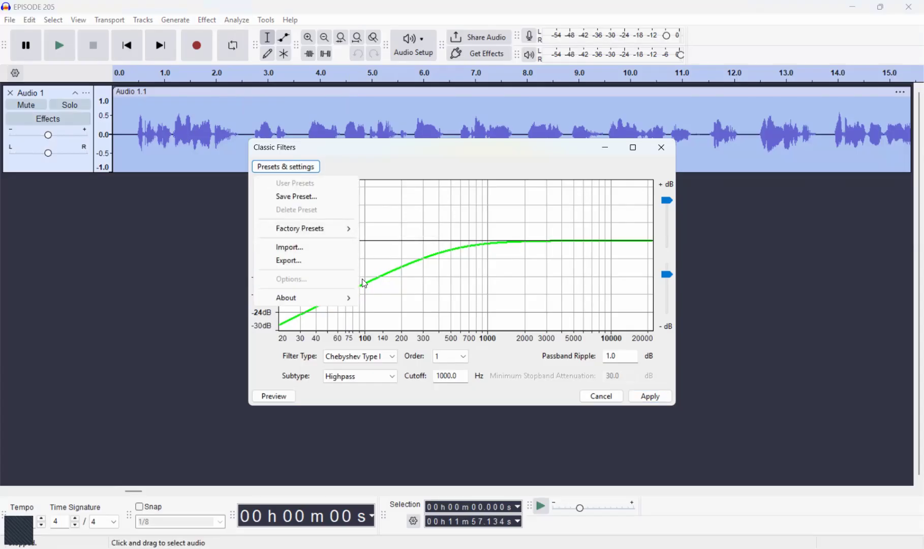
{"action": "left_click", "coordinate": [393, 384]}
{"action": "left_click", "coordinate": [393, 376]}
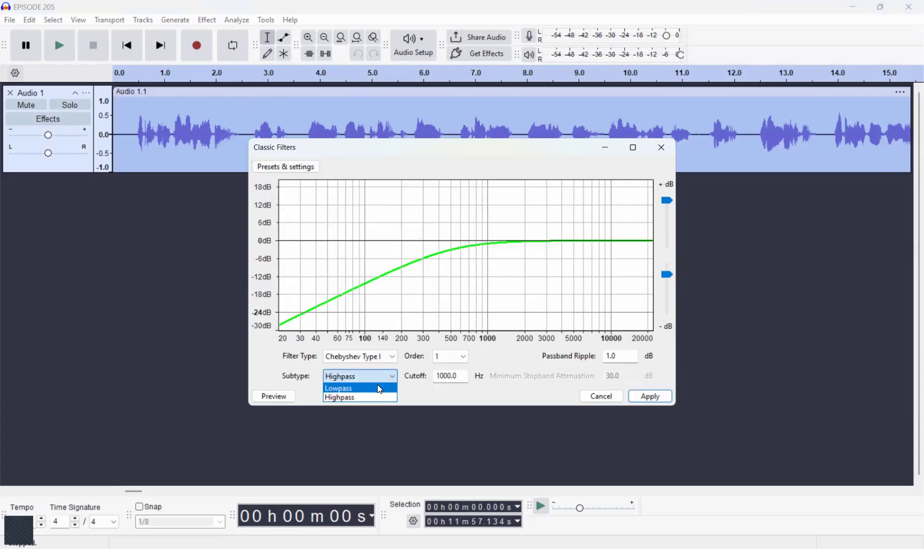
{"action": "left_click", "coordinate": [380, 389]}
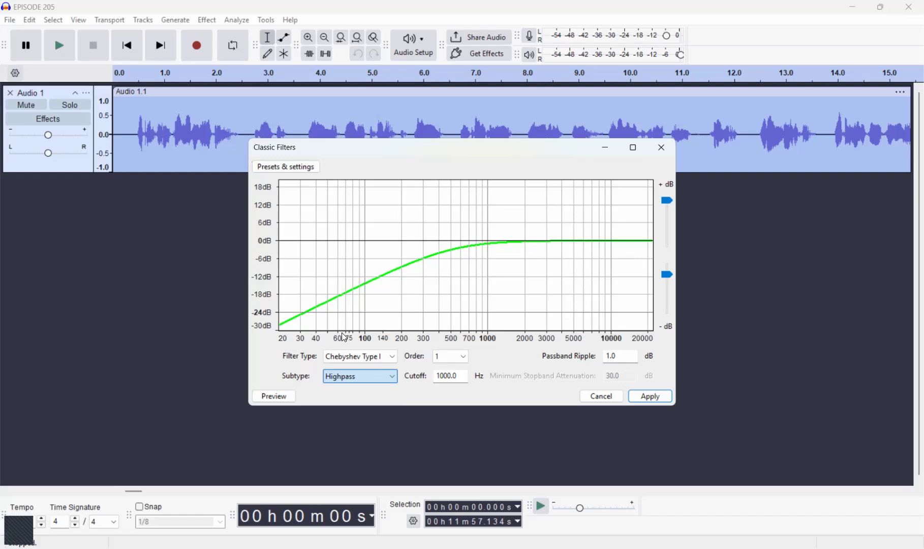
{"action": "left_click", "coordinate": [387, 357]}
{"action": "left_click", "coordinate": [385, 369]}
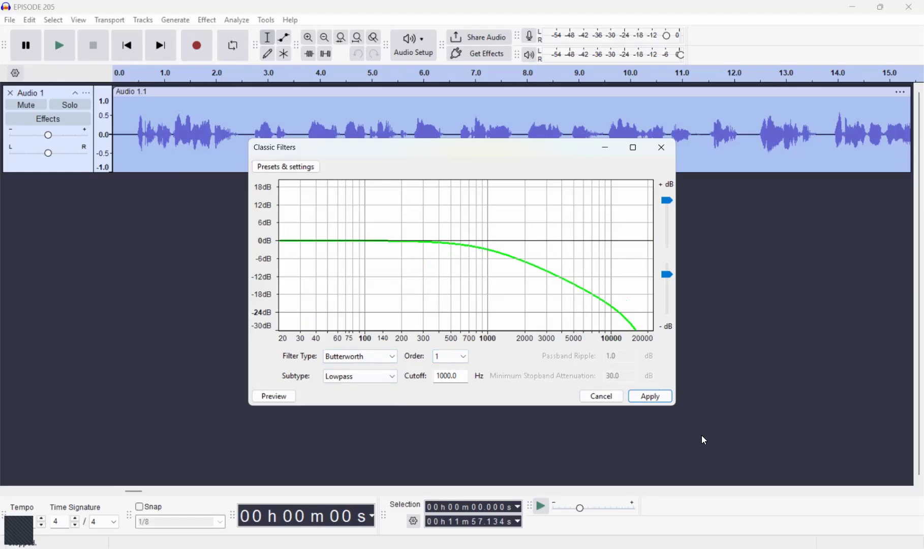
{"action": "left_click", "coordinate": [657, 397]}
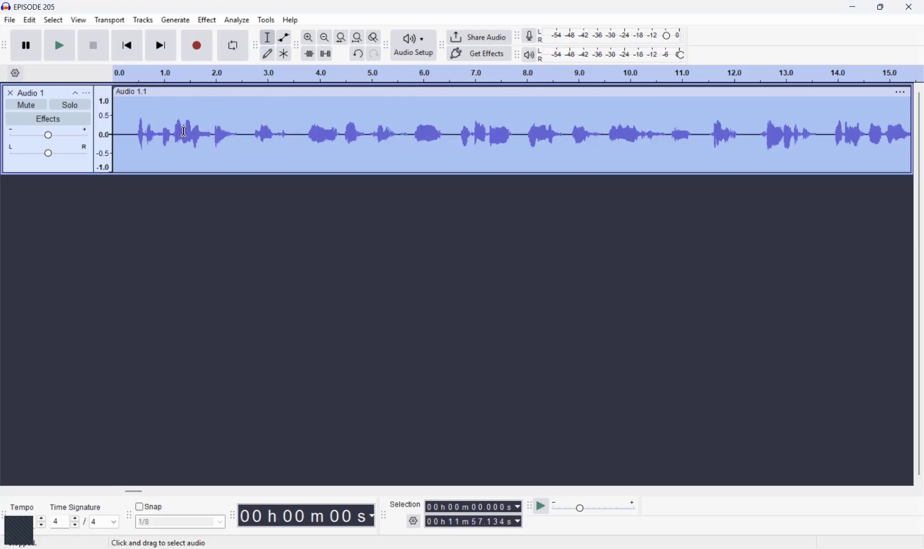
Step: Compare the waveform with and without the lowpass filter by undoing, redoing and again undoing the effect
{"action": "left_click", "coordinate": [354, 54]}
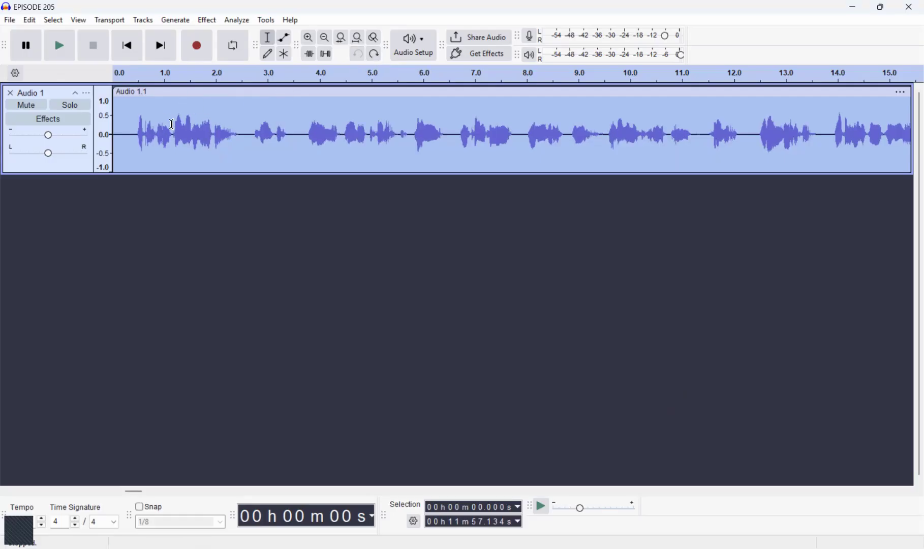
{"action": "left_click", "coordinate": [375, 54]}
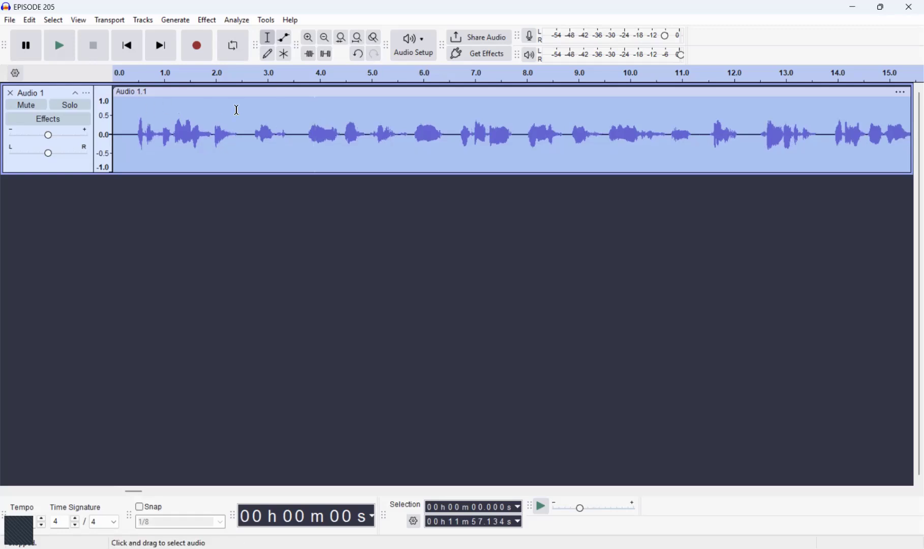
{"action": "left_click", "coordinate": [362, 57]}
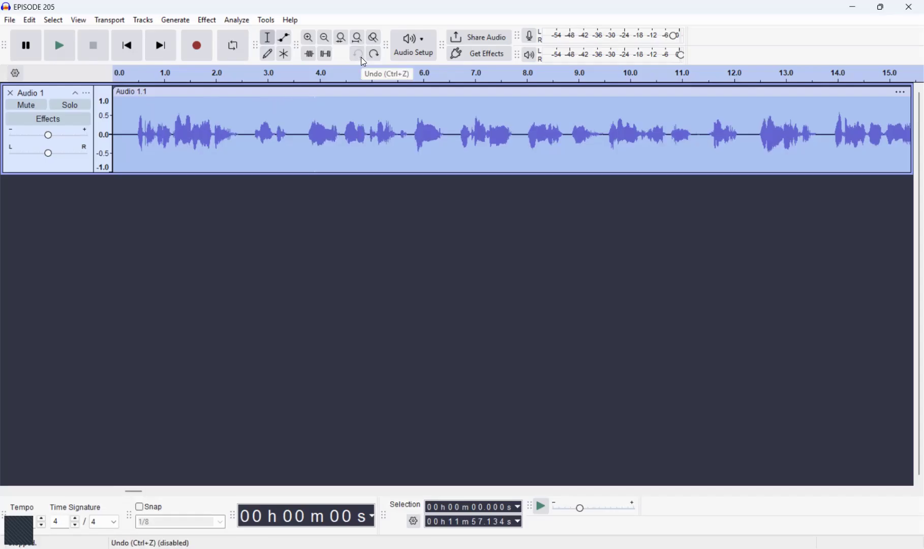
Step: Apply Classic Filters to the audio track with the Highpass subtype and undo the effect
{"action": "left_click", "coordinate": [205, 21]}
{"action": "mouse_move", "coordinate": [274, 223]}
{"action": "left_click", "coordinate": [409, 224]}
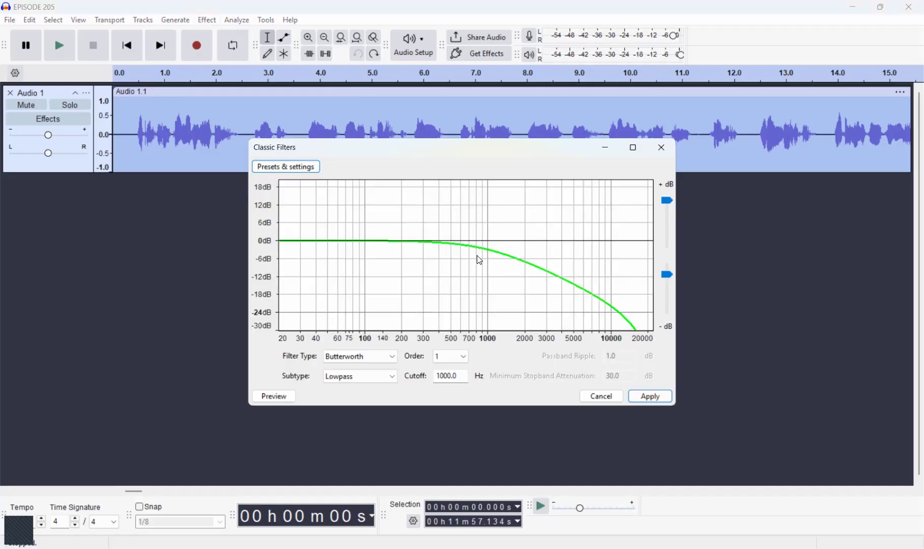
{"action": "left_click", "coordinate": [371, 377]}
{"action": "left_click", "coordinate": [373, 398]}
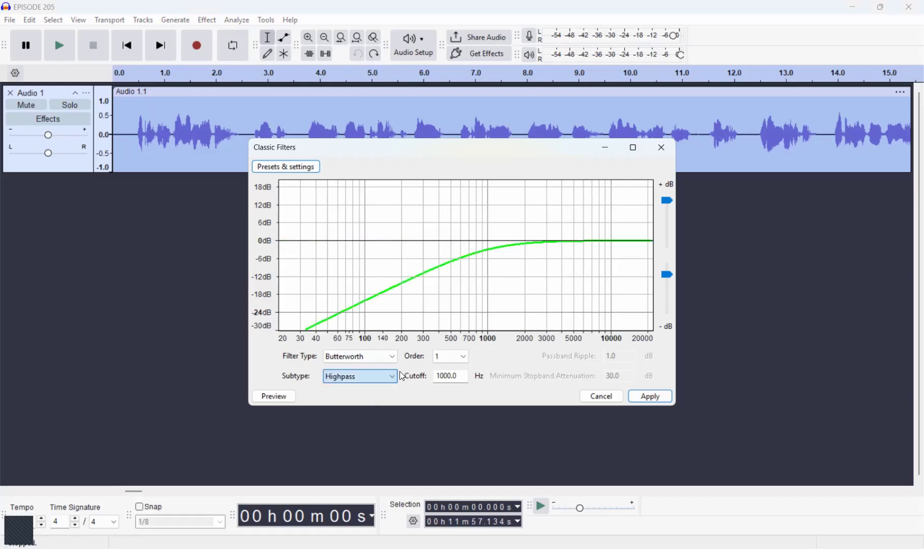
{"action": "left_click", "coordinate": [660, 398]}
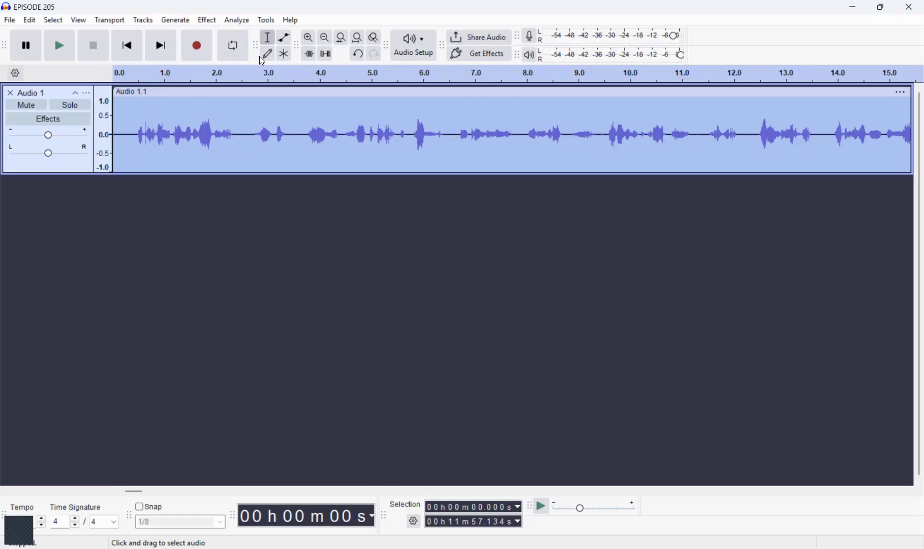
{"action": "left_click", "coordinate": [359, 54]}
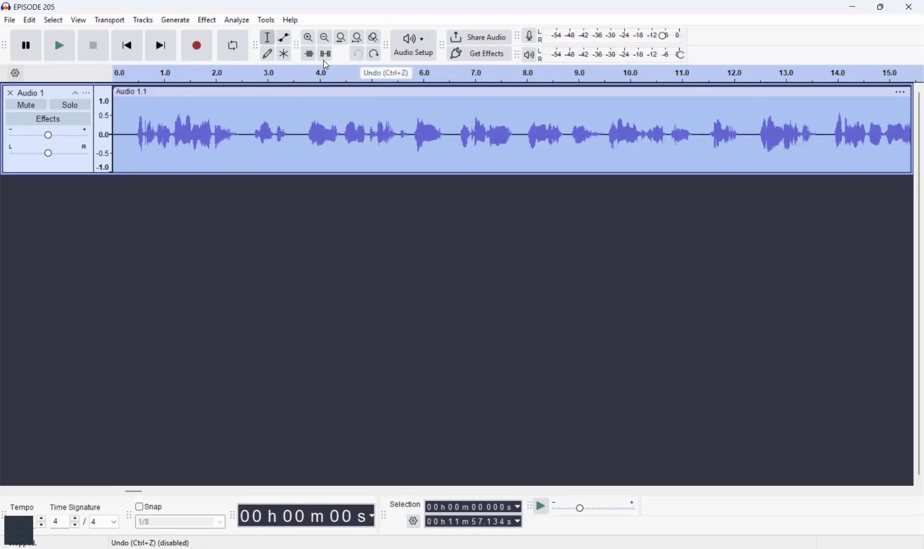
Step: Apply Classic Filters to the audio track with the Lowpass subtype and order 1, and undo the effect
{"action": "left_click", "coordinate": [212, 20]}
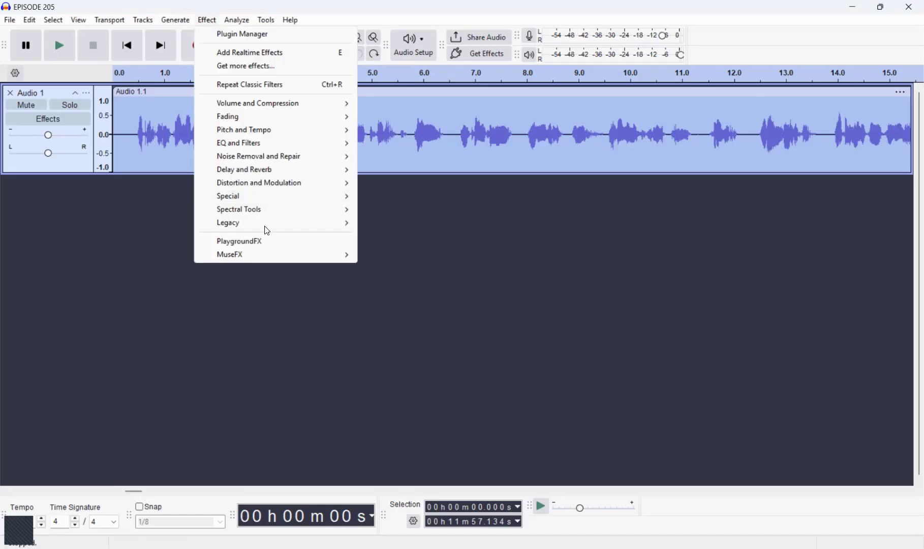
{"action": "mouse_move", "coordinate": [268, 225]}
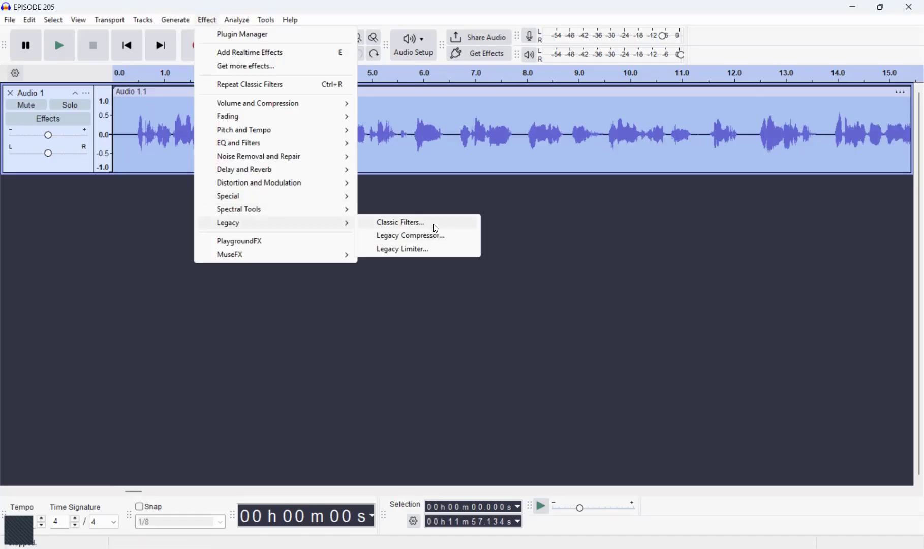
{"action": "left_click", "coordinate": [436, 229]}
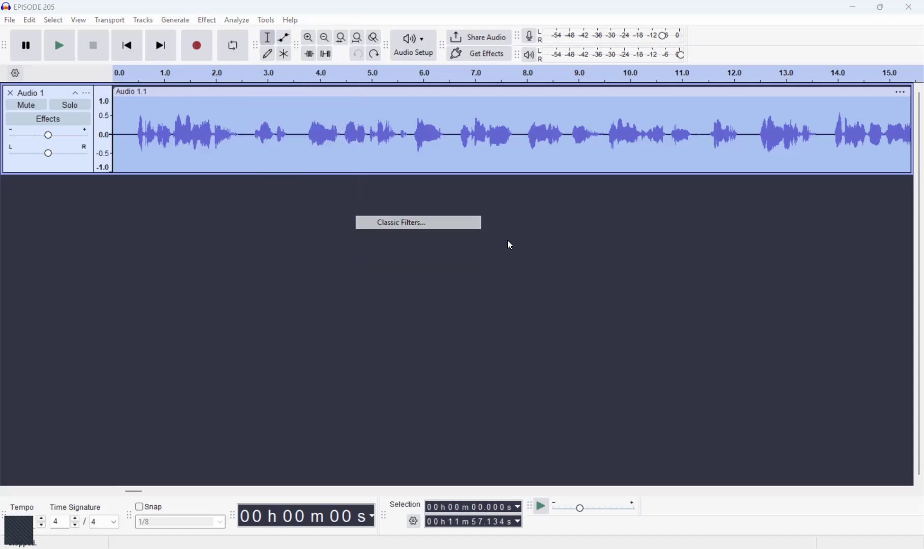
{"action": "left_click", "coordinate": [370, 377]}
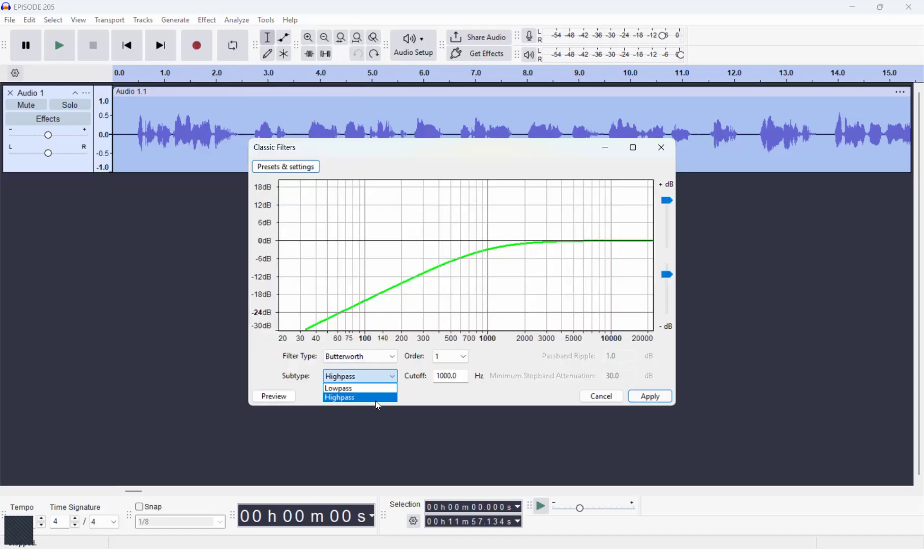
{"action": "left_click", "coordinate": [368, 387]}
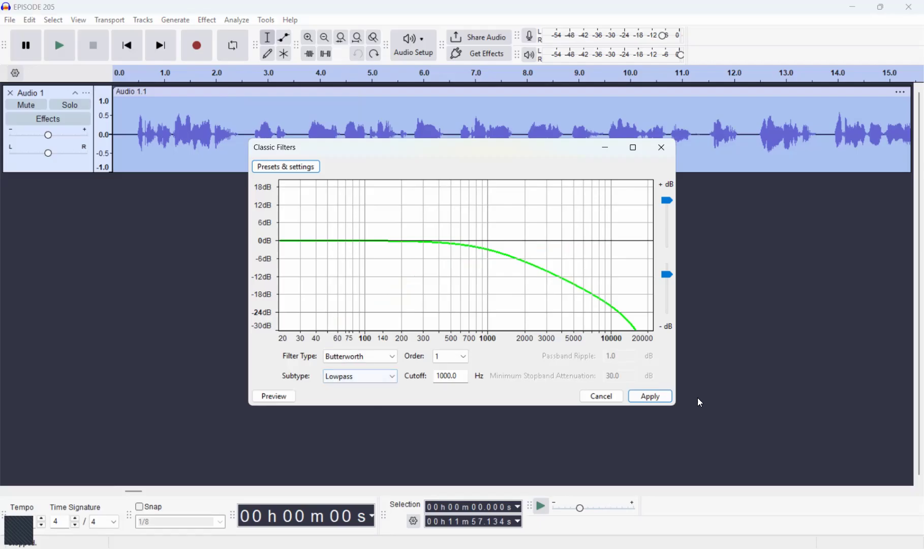
{"action": "left_click", "coordinate": [457, 355]}
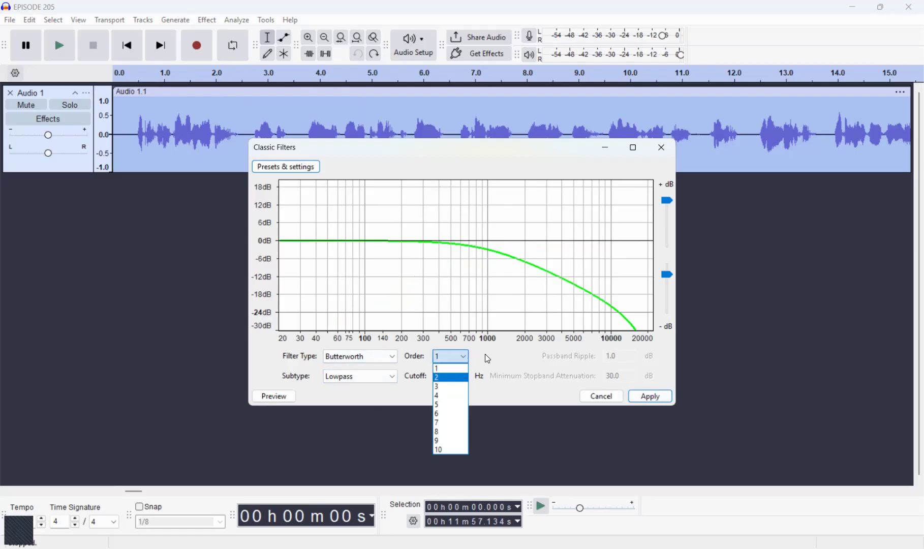
{"action": "key", "text": "Up"}
{"action": "key", "text": "Return"}
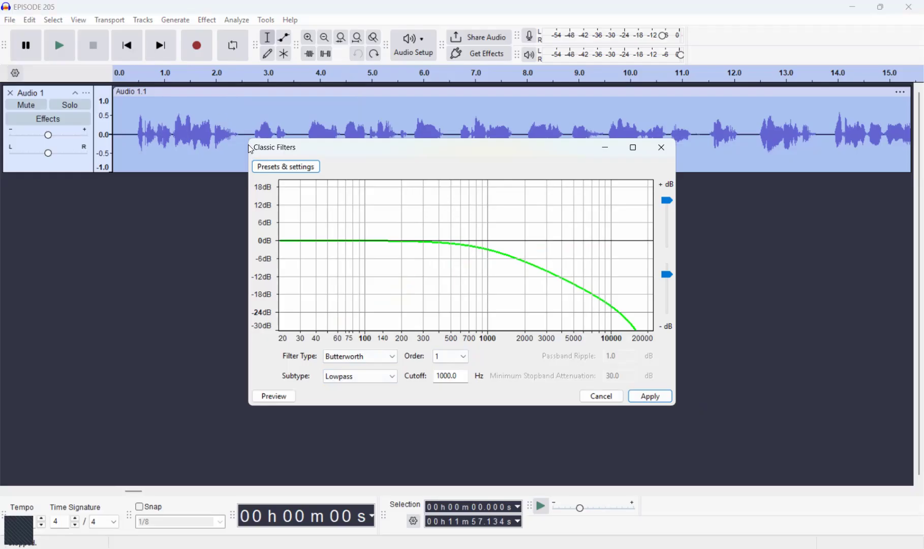
{"action": "left_click", "coordinate": [645, 397]}
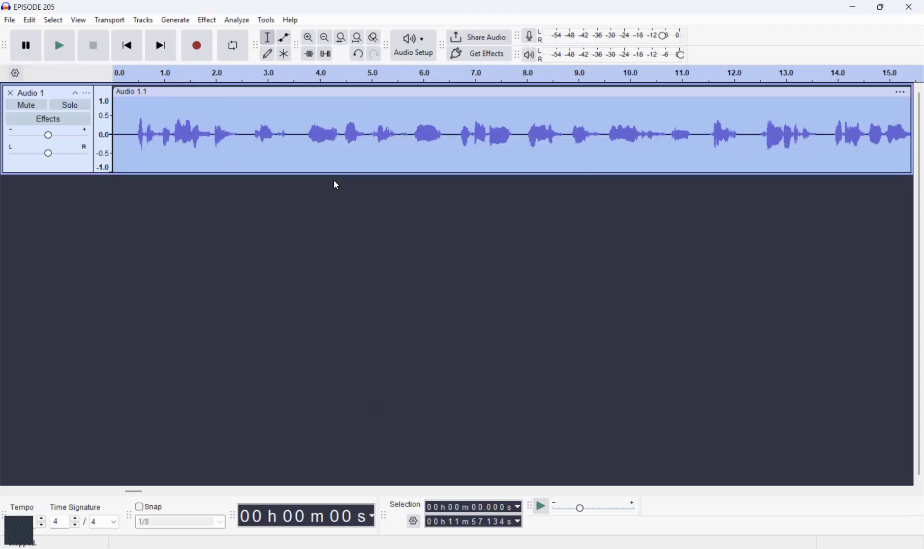
{"action": "left_click", "coordinate": [358, 54]}
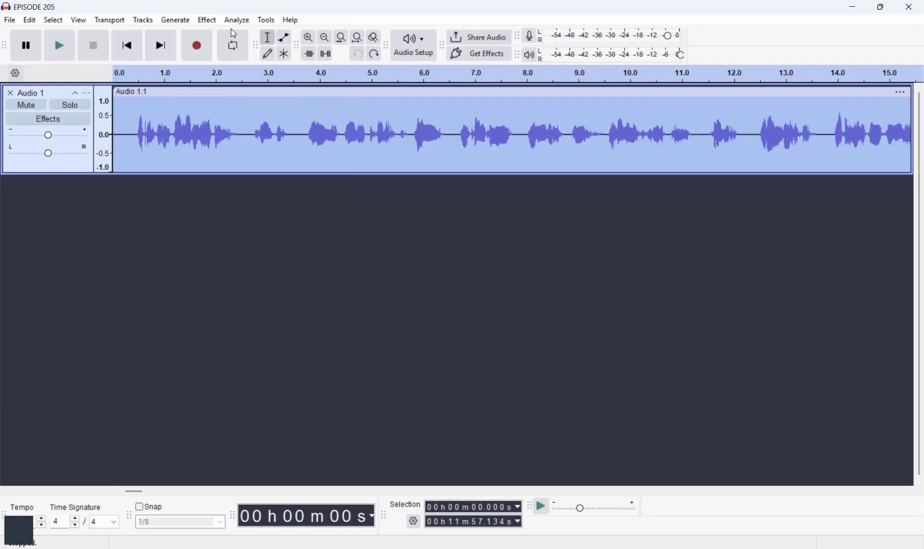
{"action": "left_click", "coordinate": [209, 22]}
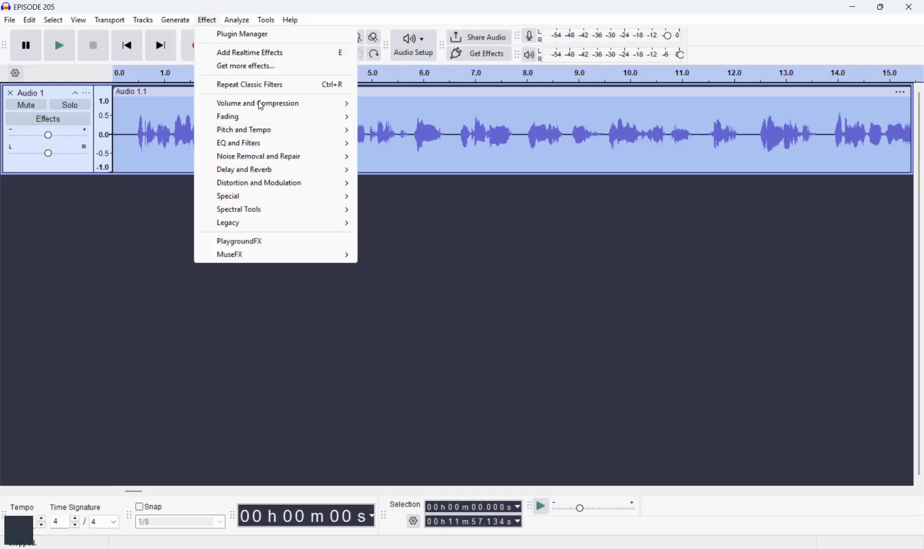
{"action": "mouse_move", "coordinate": [283, 228]}
{"action": "left_click", "coordinate": [391, 223]}
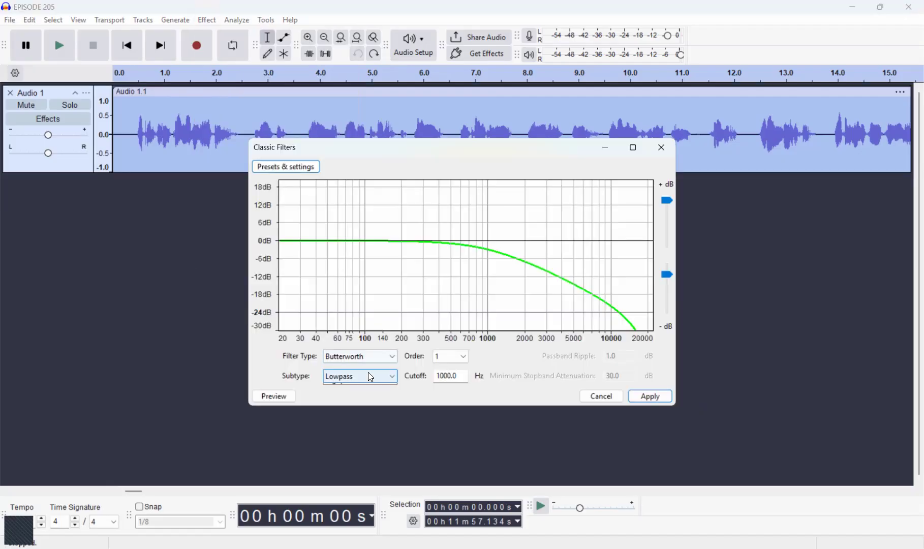
{"action": "left_click", "coordinate": [601, 400]}
{"action": "left_click", "coordinate": [603, 400]}
Step: Apply the Legacy Compressor effect to the audio track, keeping its current settings
{"action": "left_click", "coordinate": [203, 21]}
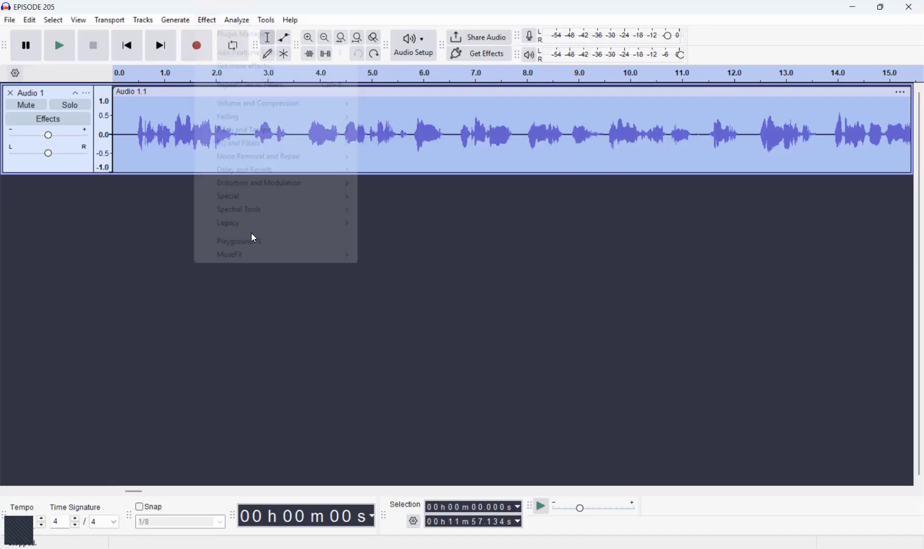
{"action": "mouse_move", "coordinate": [335, 223]}
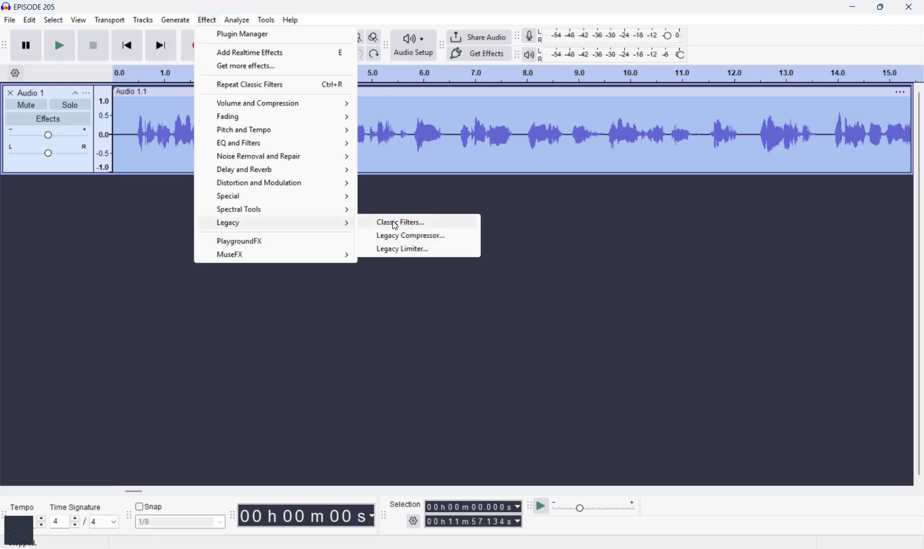
{"action": "left_click", "coordinate": [398, 236]}
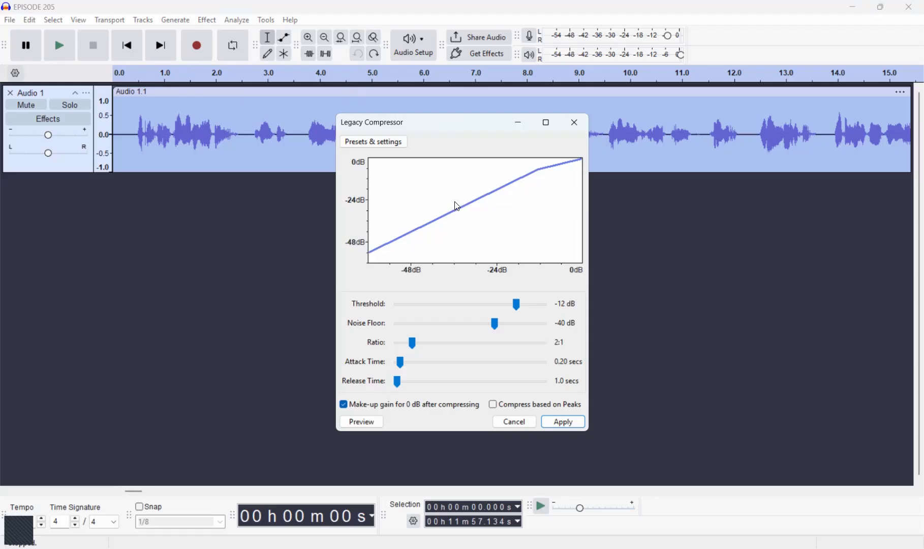
{"action": "left_click", "coordinate": [390, 145]}
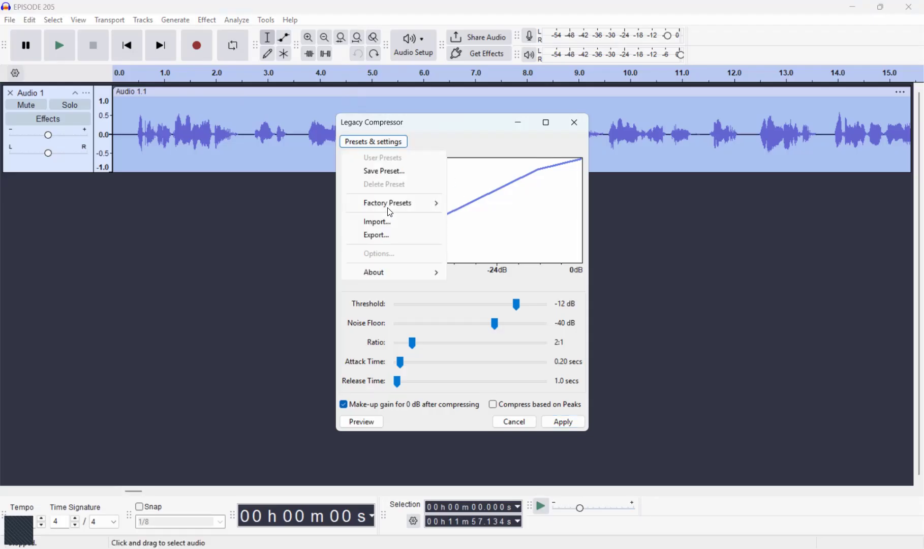
{"action": "mouse_move", "coordinate": [390, 203]}
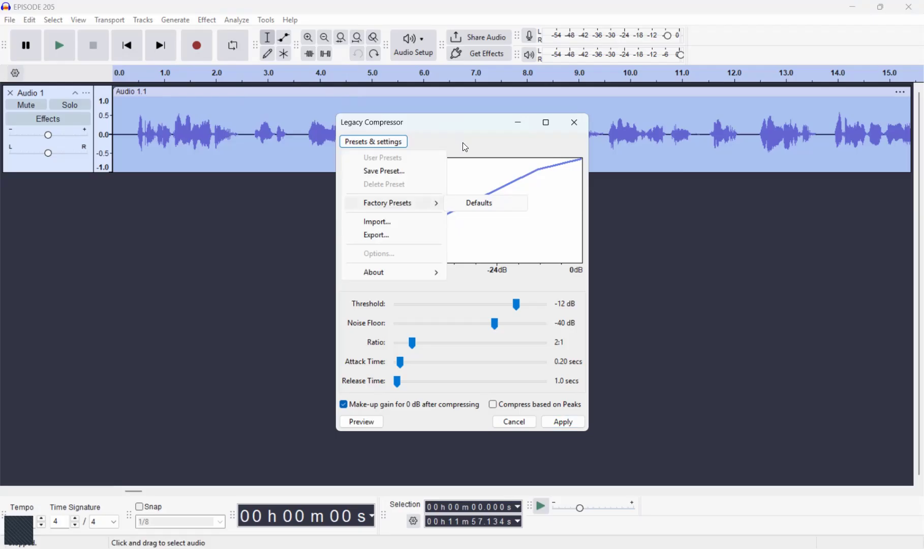
{"action": "left_click", "coordinate": [536, 330]}
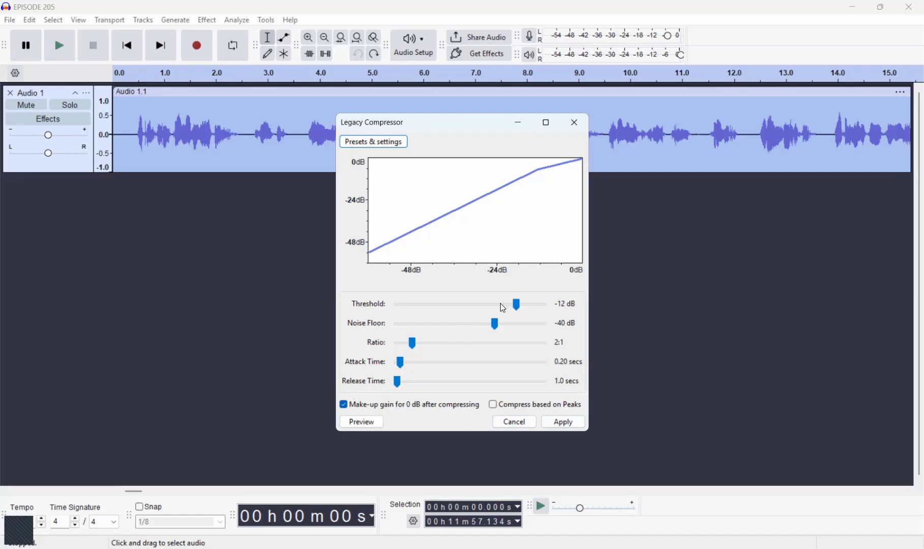
{"action": "left_click", "coordinate": [565, 422]}
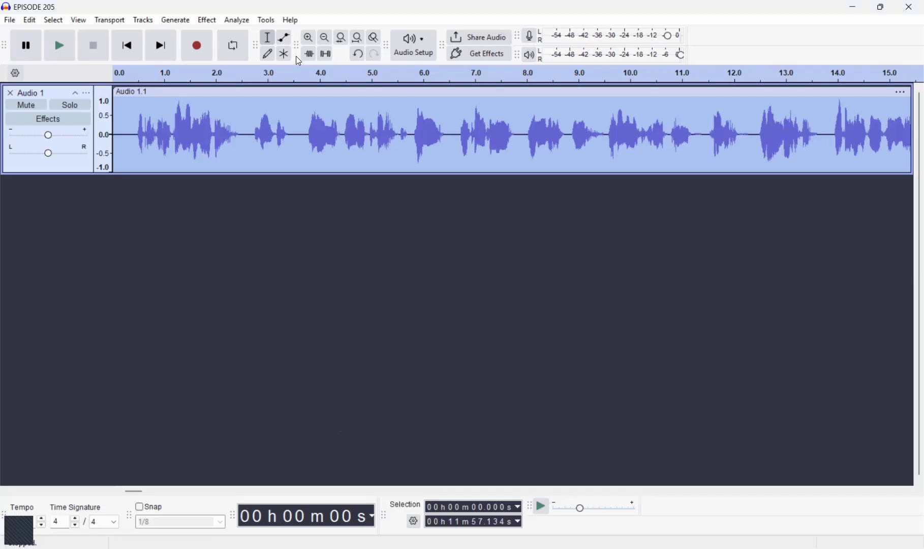
Step: Run the ACX Check script through the Nyquist Prompt on the compressed audio track and close the report
{"action": "left_click", "coordinate": [268, 20]}
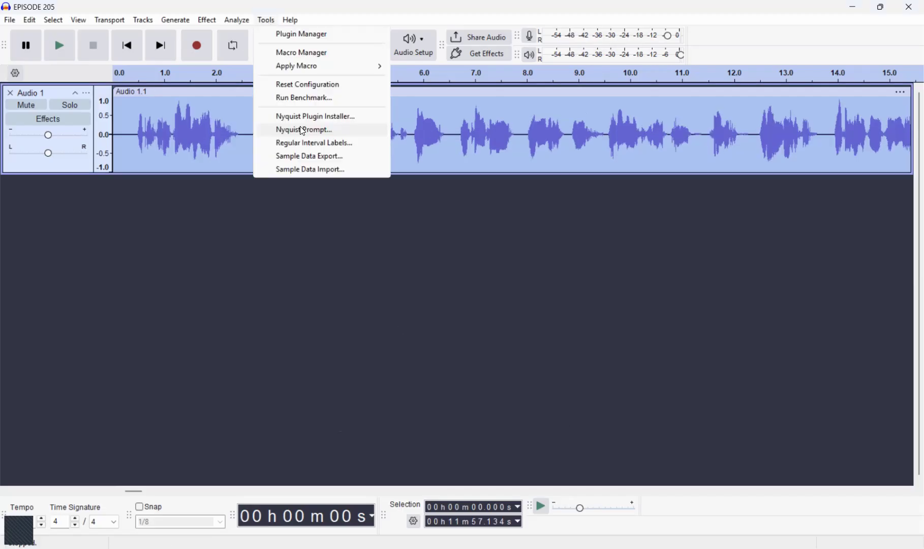
{"action": "left_click", "coordinate": [303, 130]}
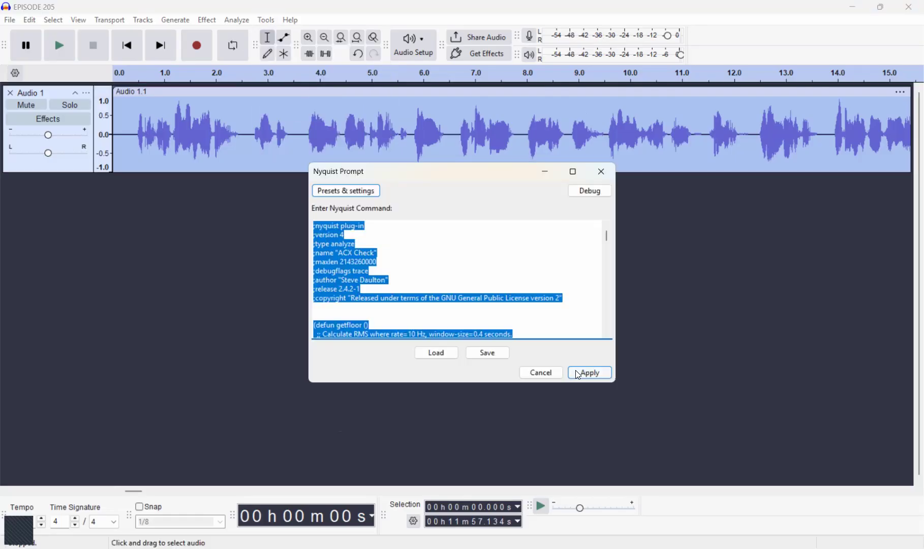
{"action": "left_click", "coordinate": [578, 375]}
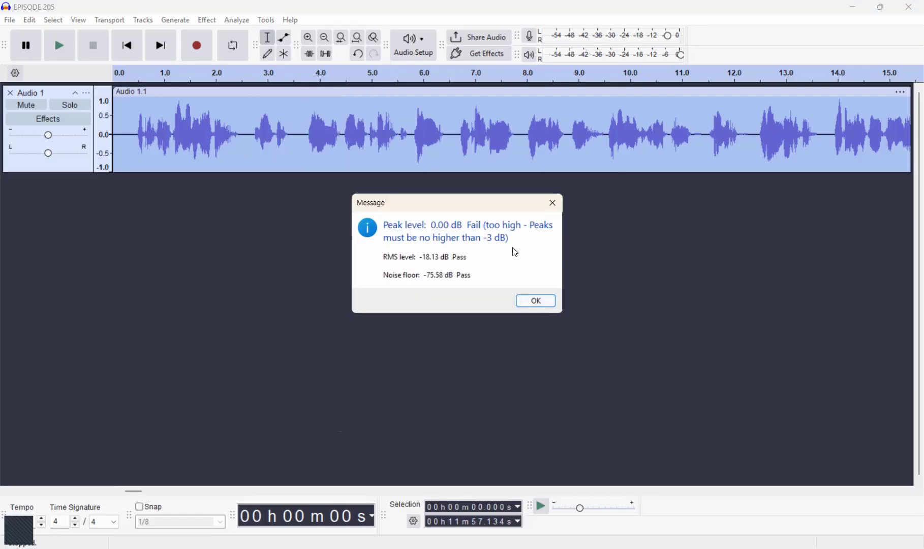
{"action": "left_click", "coordinate": [536, 300]}
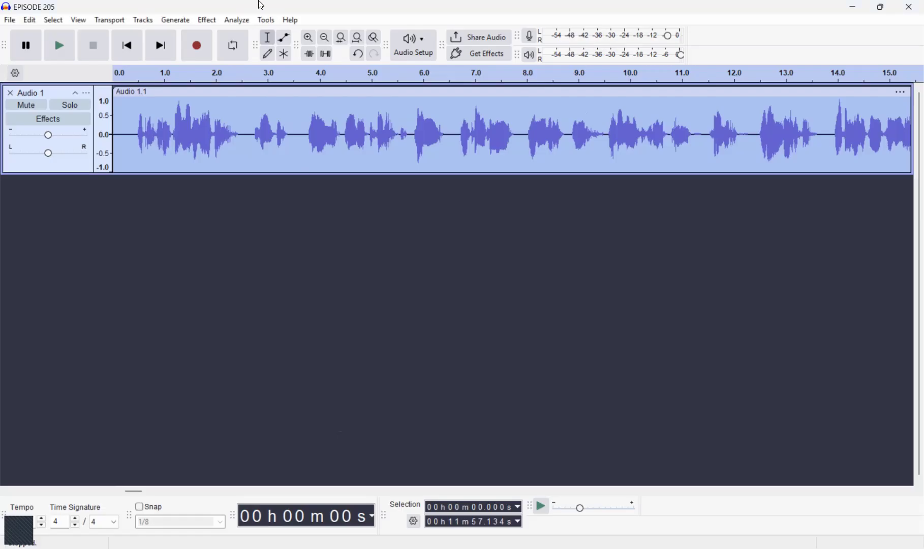
Step: Normalize the audio track to a peak amplitude of -3.1 dB with DC offset removal enabled
{"action": "left_click", "coordinate": [214, 21]}
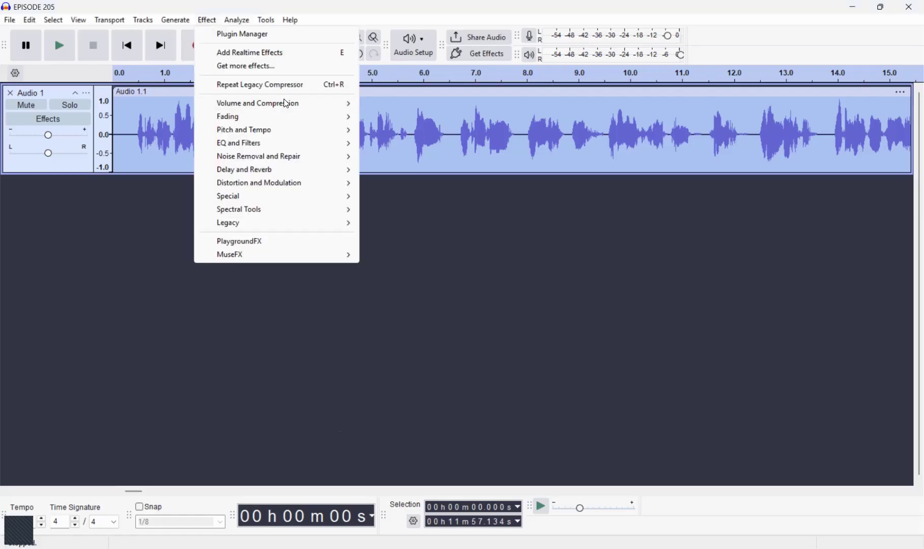
{"action": "mouse_move", "coordinate": [287, 104]}
{"action": "left_click", "coordinate": [430, 174]}
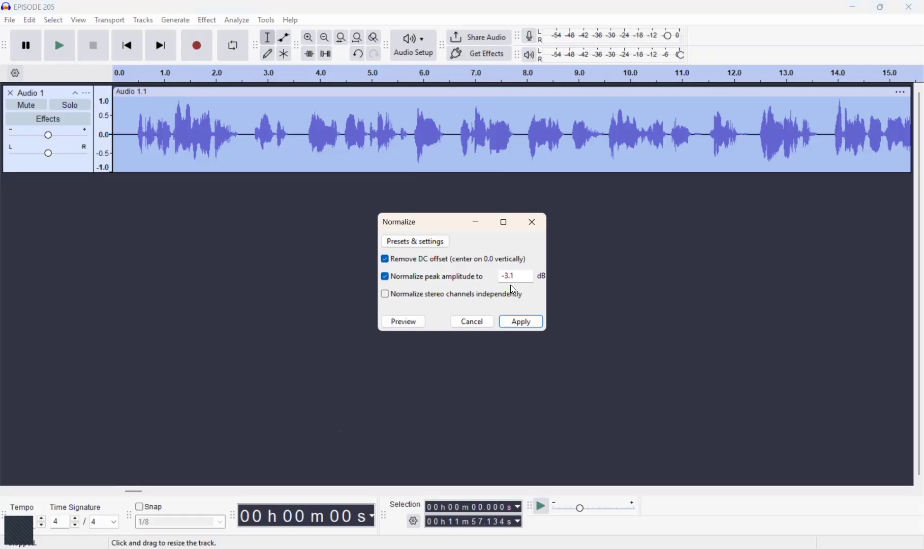
{"action": "left_click", "coordinate": [523, 323]}
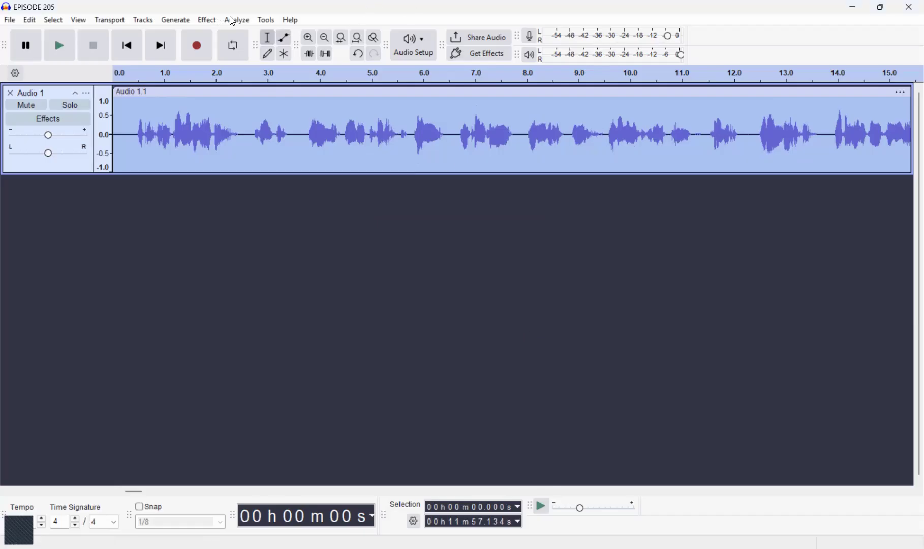
Step: Run the ACX Check script through the Nyquist Prompt on the normalized track and close the report
{"action": "left_click", "coordinate": [262, 23]}
{"action": "left_click", "coordinate": [318, 135]}
{"action": "left_click", "coordinate": [590, 371]}
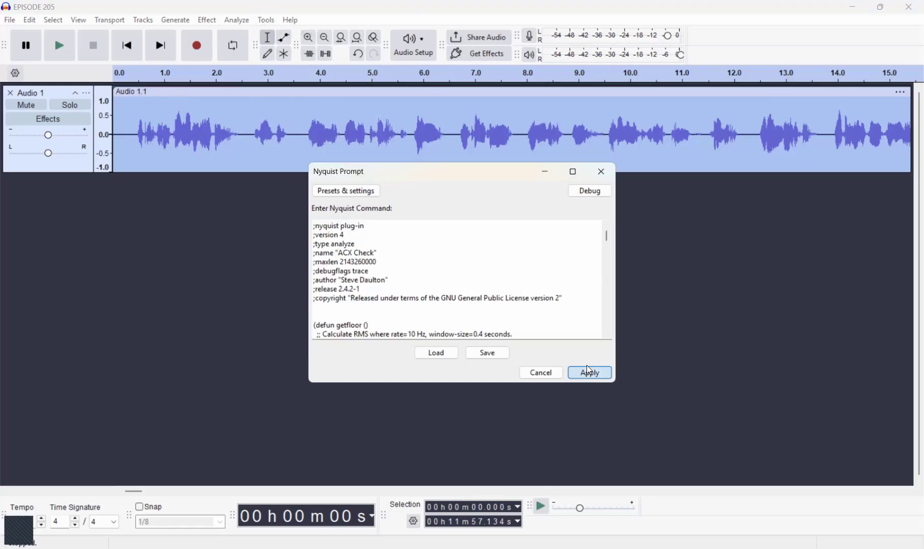
{"action": "left_click", "coordinate": [536, 294]}
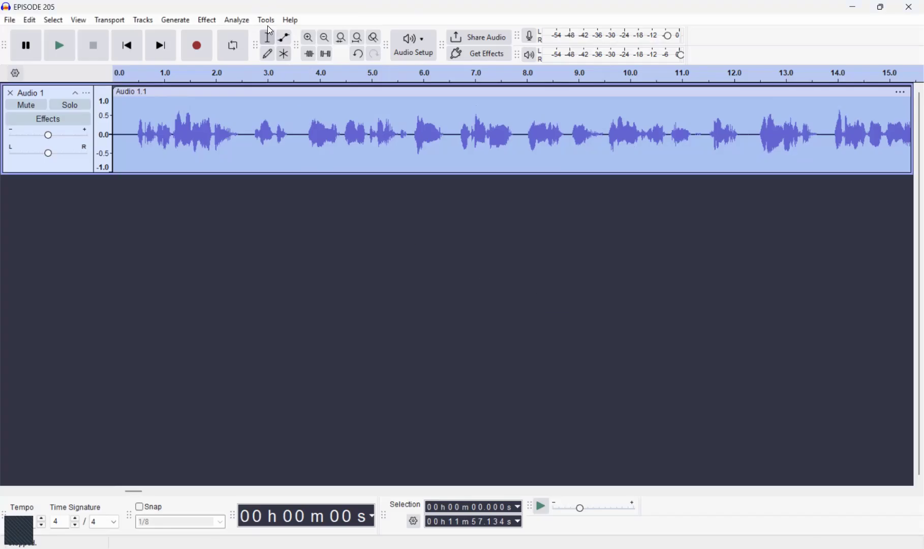
{"action": "left_click", "coordinate": [208, 21]}
{"action": "mouse_move", "coordinate": [269, 224]}
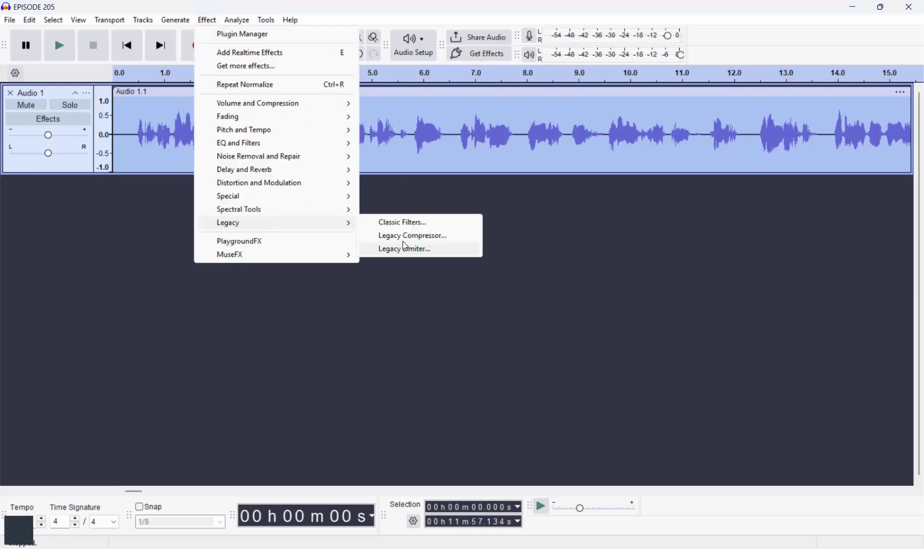
{"action": "left_click", "coordinate": [406, 236]}
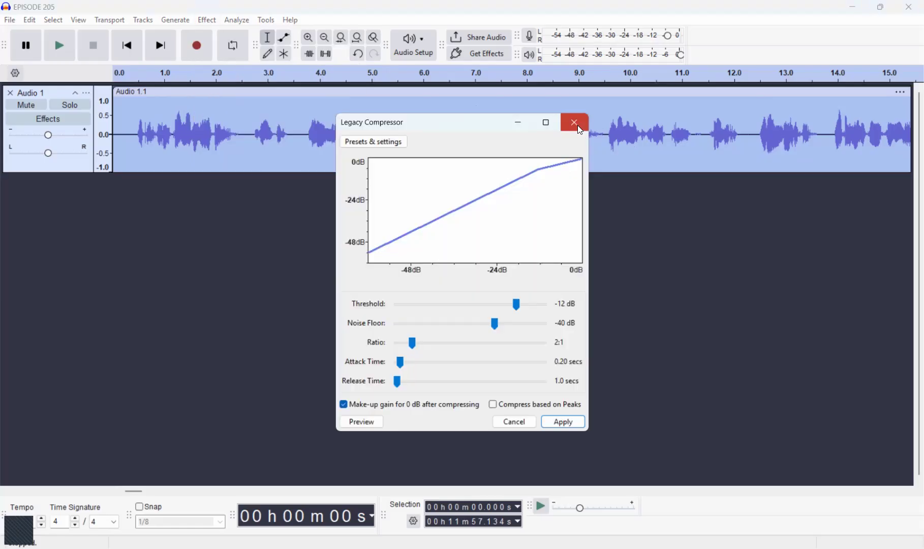
{"action": "left_click", "coordinate": [577, 124]}
Step: Open the Legacy Limiter effect for the audio track and set its type to Hard Limit
{"action": "left_click", "coordinate": [207, 21]}
{"action": "mouse_move", "coordinate": [263, 225]}
{"action": "left_click", "coordinate": [384, 251]}
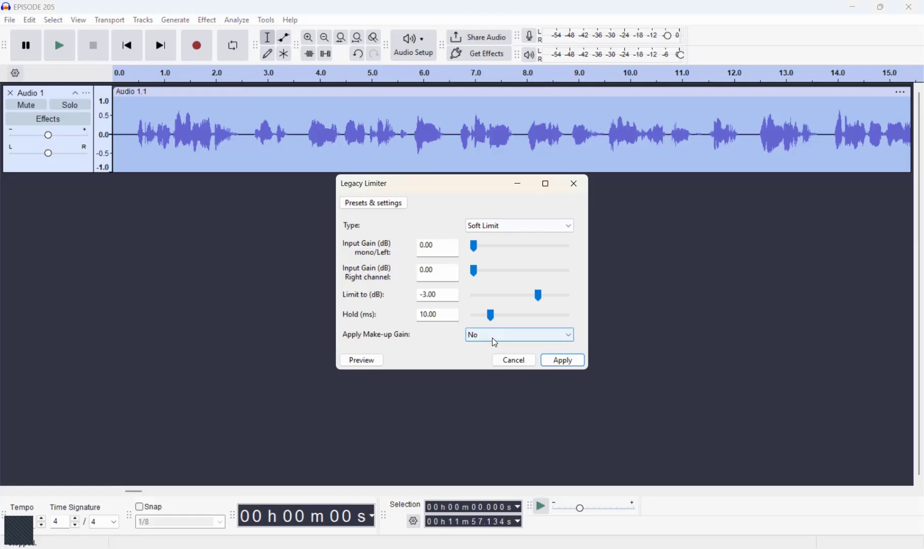
{"action": "left_click", "coordinate": [540, 225]}
{"action": "left_click", "coordinate": [547, 248]}
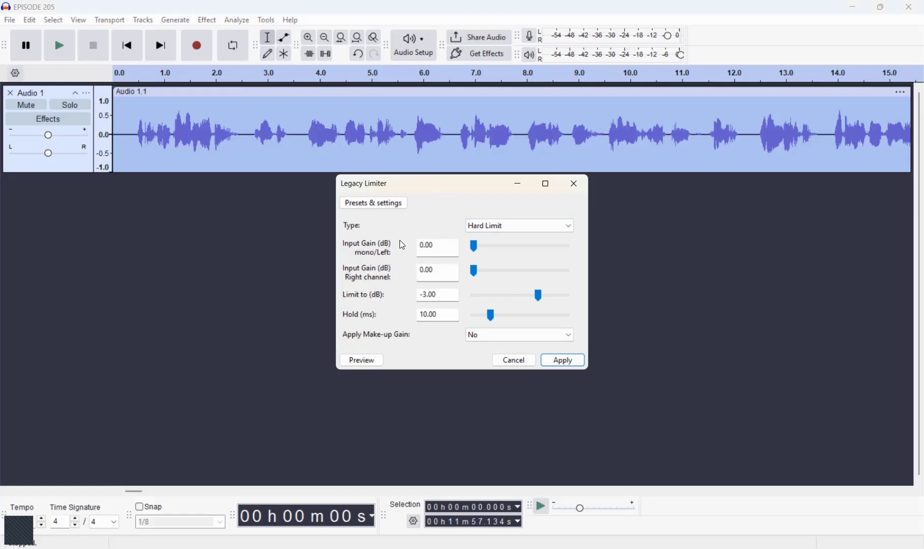
Step: Save the Legacy Limiter settings as a preset named "Audacity 1" and apply the limiter to the track
{"action": "left_click", "coordinate": [393, 208]}
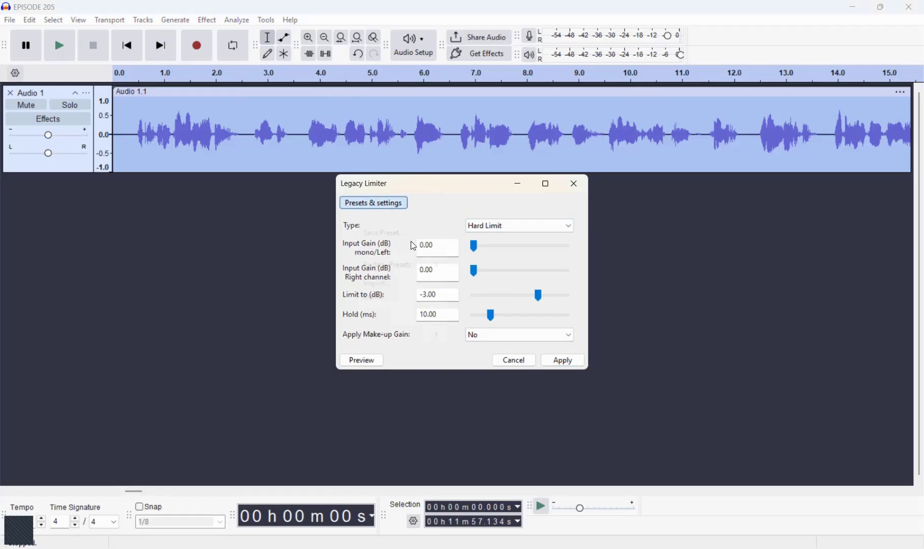
{"action": "left_click", "coordinate": [462, 212]}
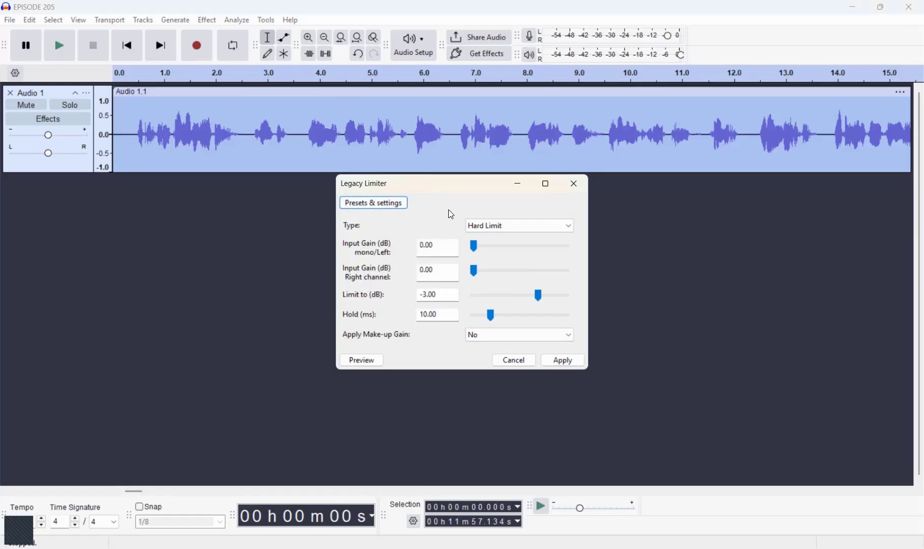
{"action": "left_click", "coordinate": [392, 203]}
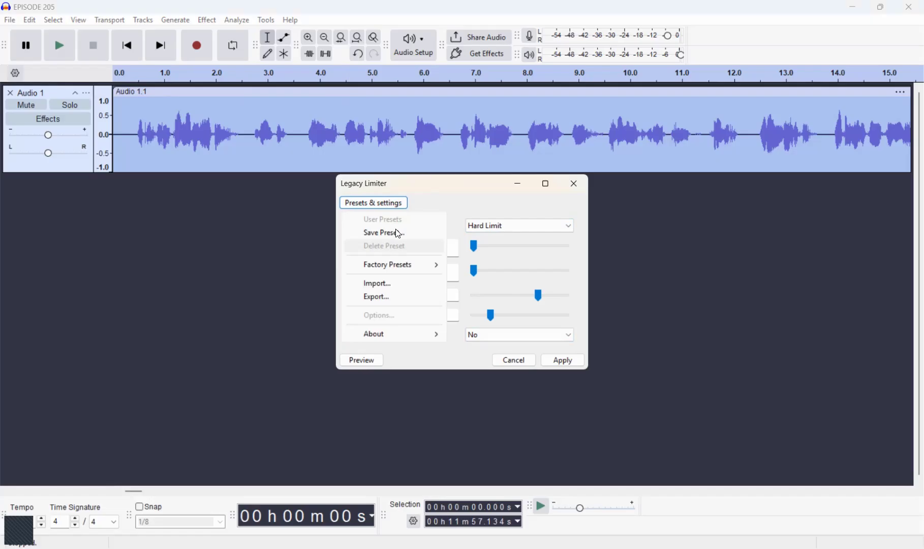
{"action": "left_click", "coordinate": [400, 234]}
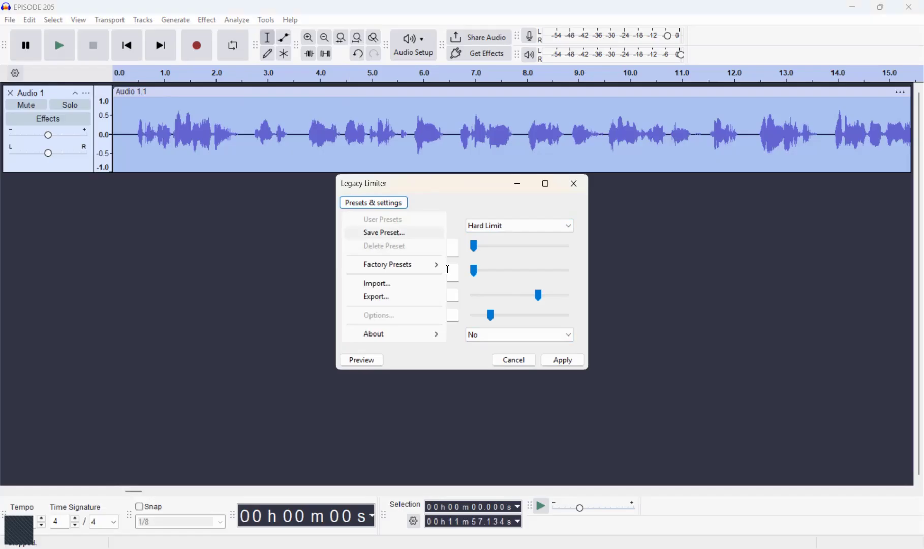
{"action": "type", "text": "Audacity 1"}
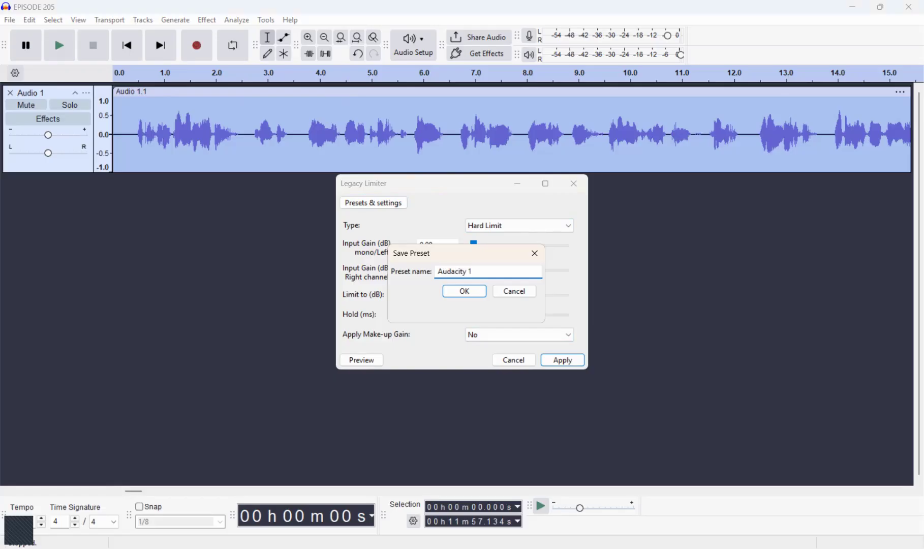
{"action": "left_click", "coordinate": [458, 290]}
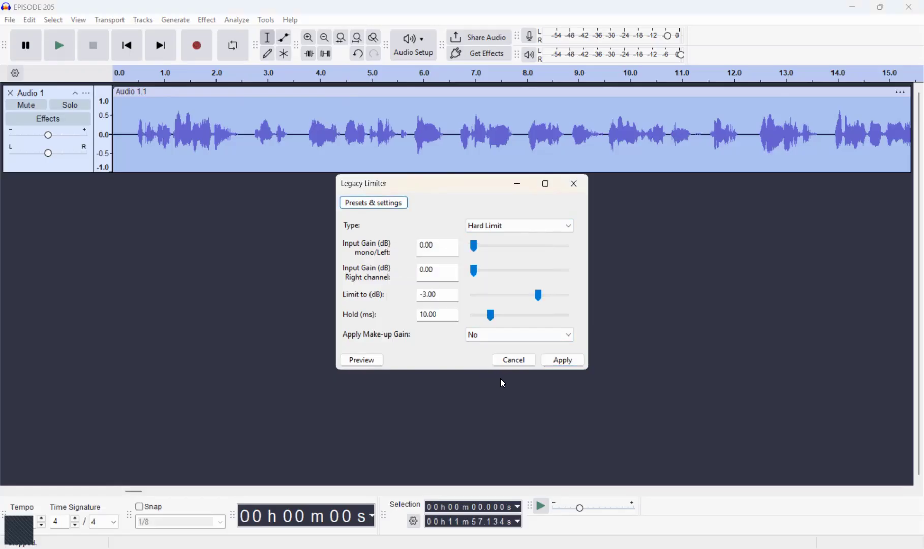
{"action": "left_click", "coordinate": [562, 360]}
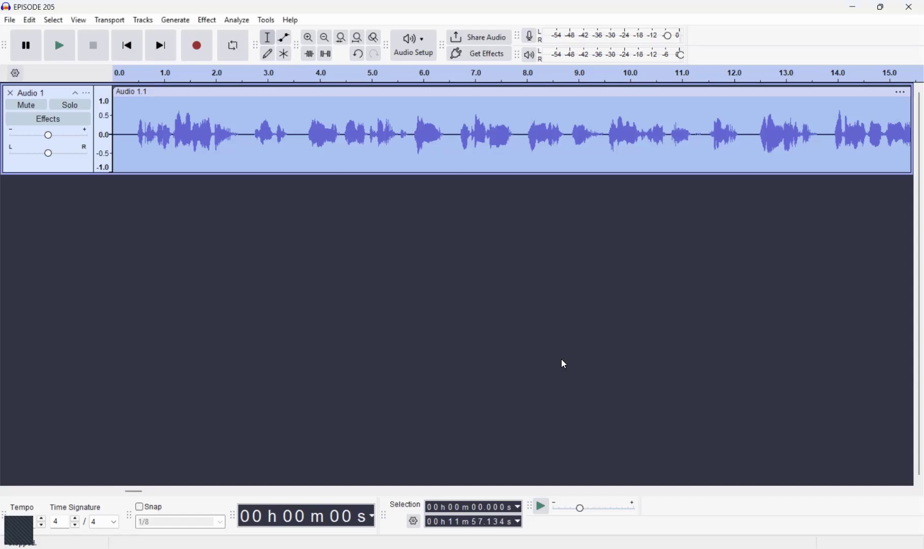
Step: Run the ACX Check script through the Nyquist Prompt on the limited track and close the report
{"action": "left_click", "coordinate": [270, 19]}
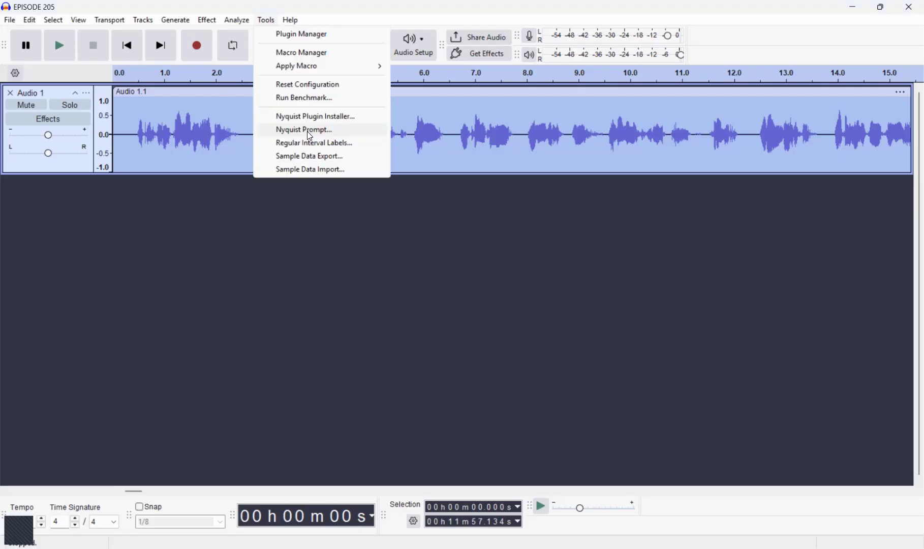
{"action": "left_click", "coordinate": [308, 132]}
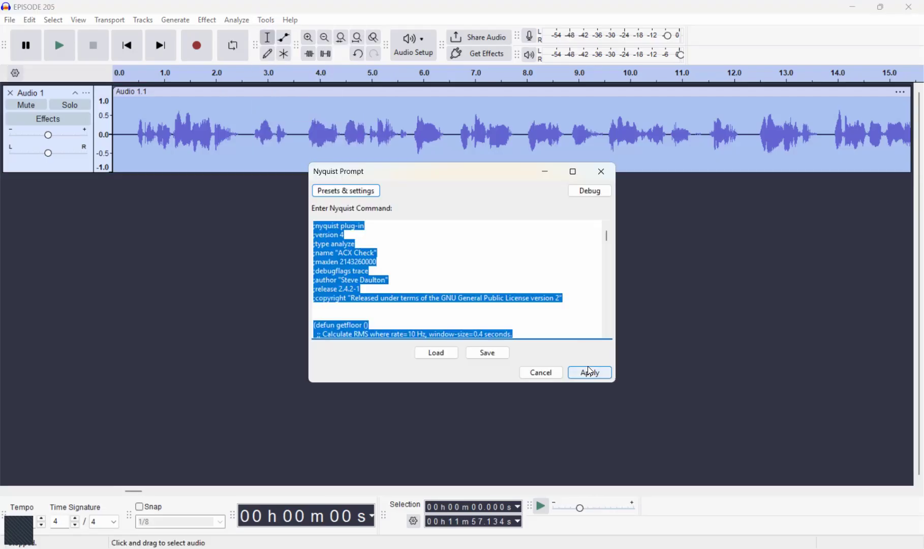
{"action": "left_click", "coordinate": [592, 374]}
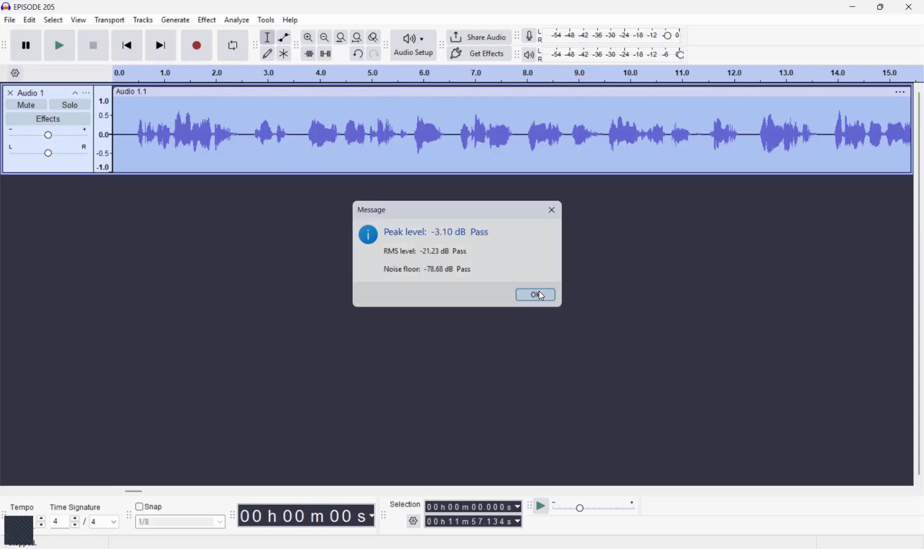
{"action": "left_click", "coordinate": [540, 295]}
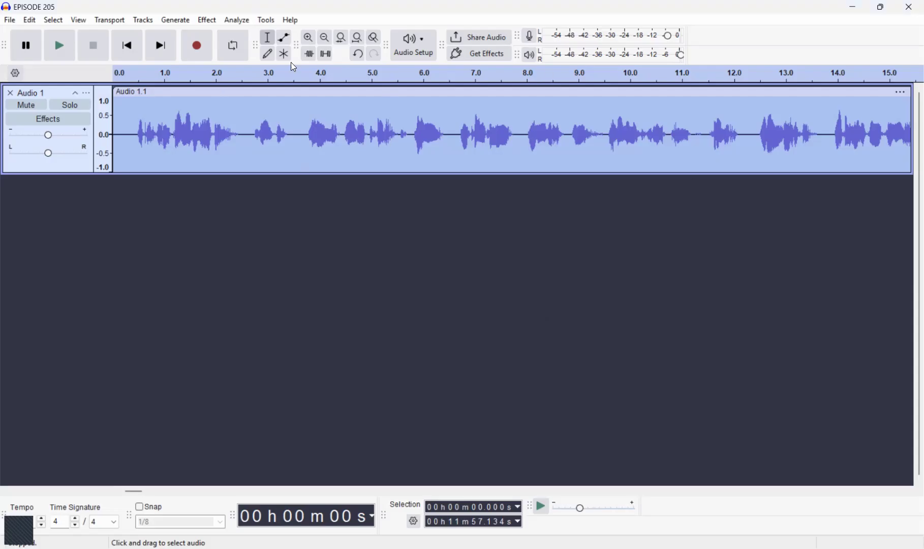
Step: Reselect the entire audio track, rerun the ACX Check script through the Nyquist Prompt and close the report
{"action": "left_click", "coordinate": [344, 150]}
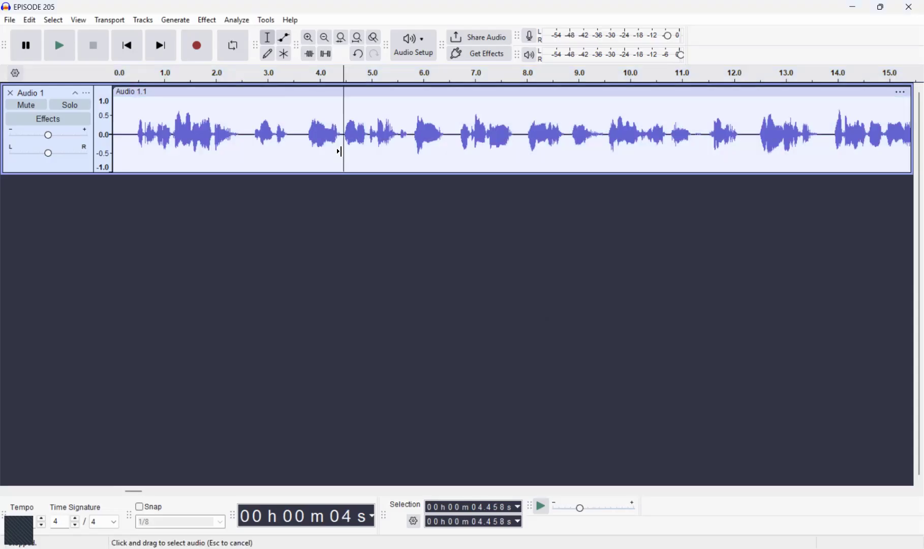
{"action": "left_click", "coordinate": [293, 113]}
{"action": "key", "text": "ctrl+a"}
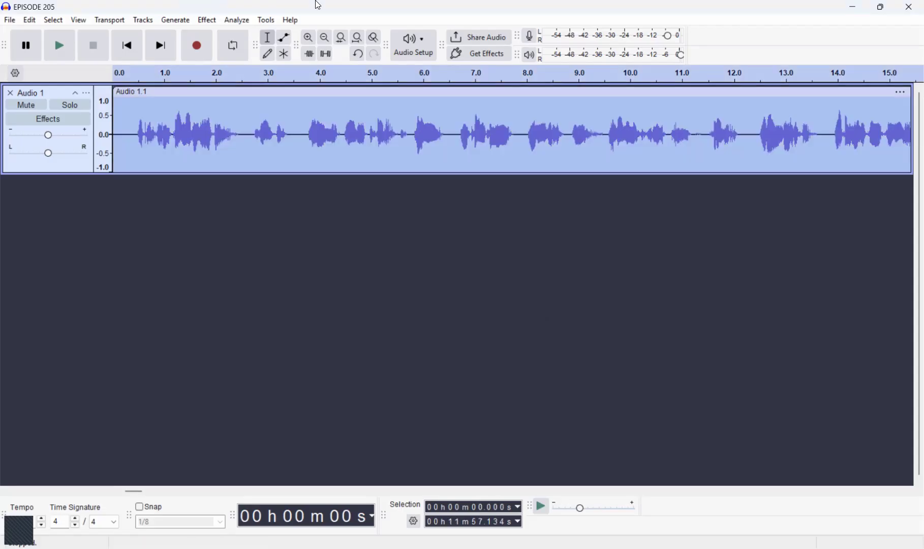
{"action": "left_click", "coordinate": [264, 20]}
{"action": "left_click", "coordinate": [329, 137]}
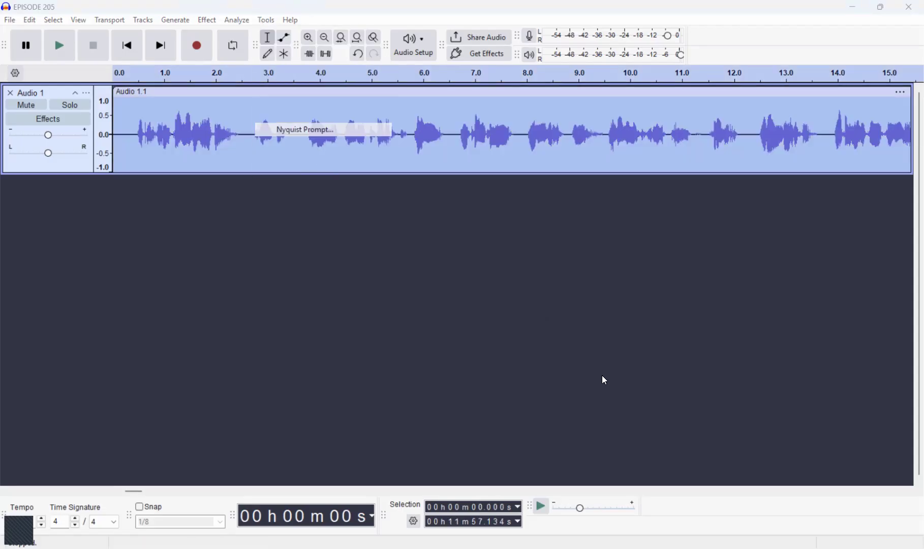
{"action": "left_click", "coordinate": [603, 375]}
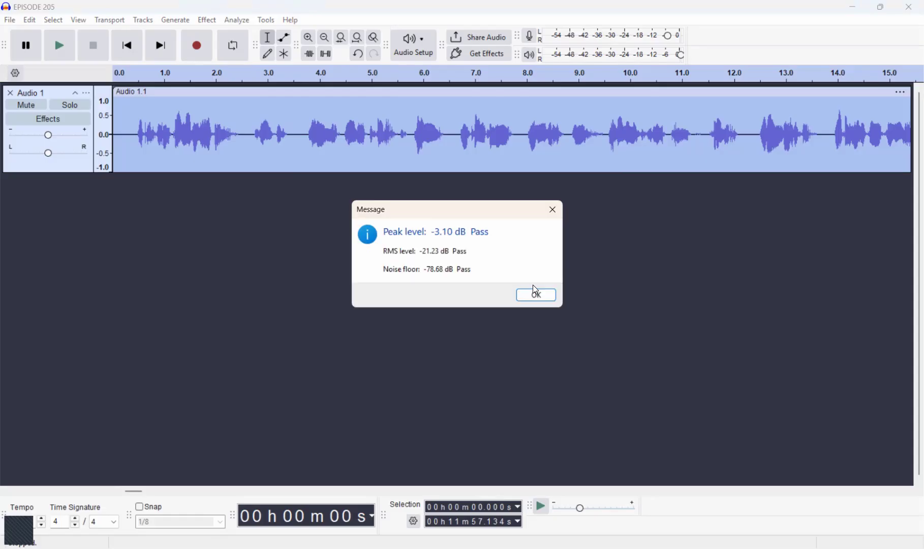
{"action": "left_click", "coordinate": [537, 297]}
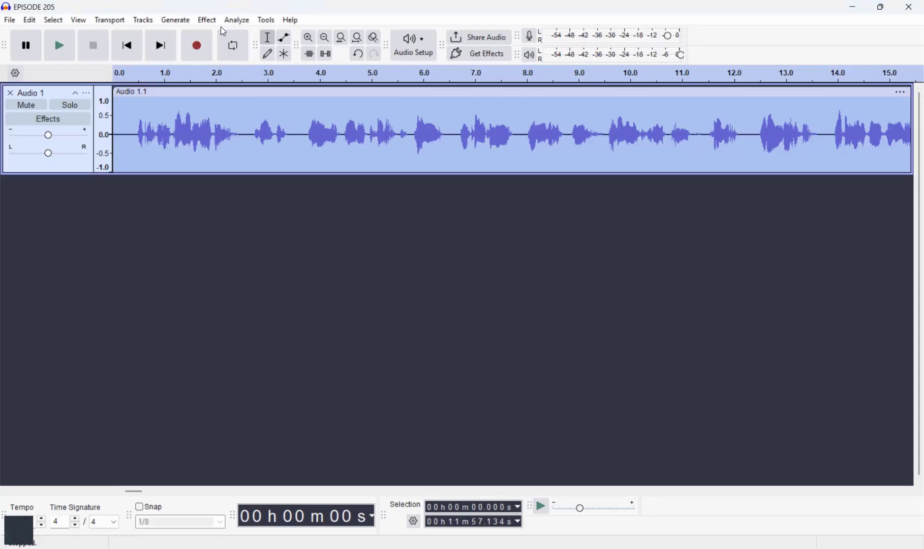
Step: Apply the Legacy Limiter to the audio track again as a Hard Limit at -3.00 dB without make-up gain
{"action": "left_click", "coordinate": [209, 21]}
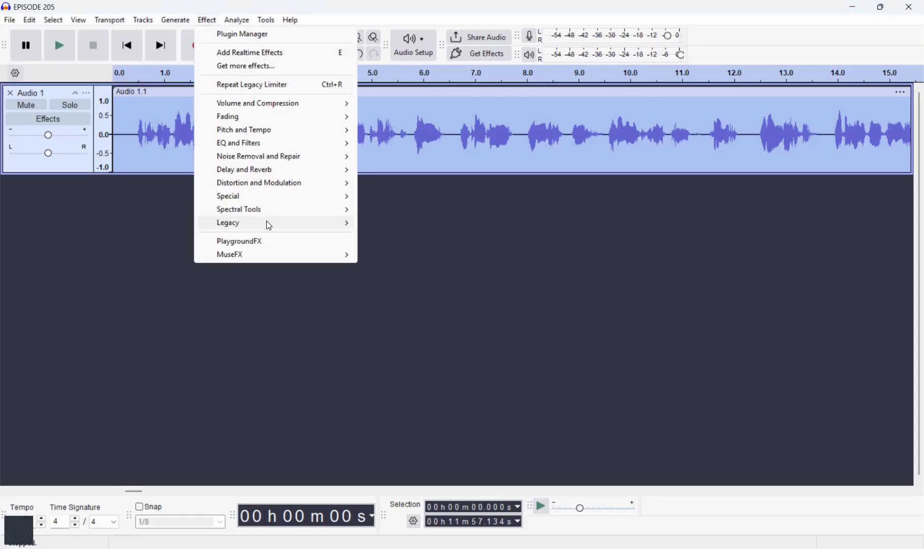
{"action": "mouse_move", "coordinate": [269, 225]}
{"action": "left_click", "coordinate": [386, 250]}
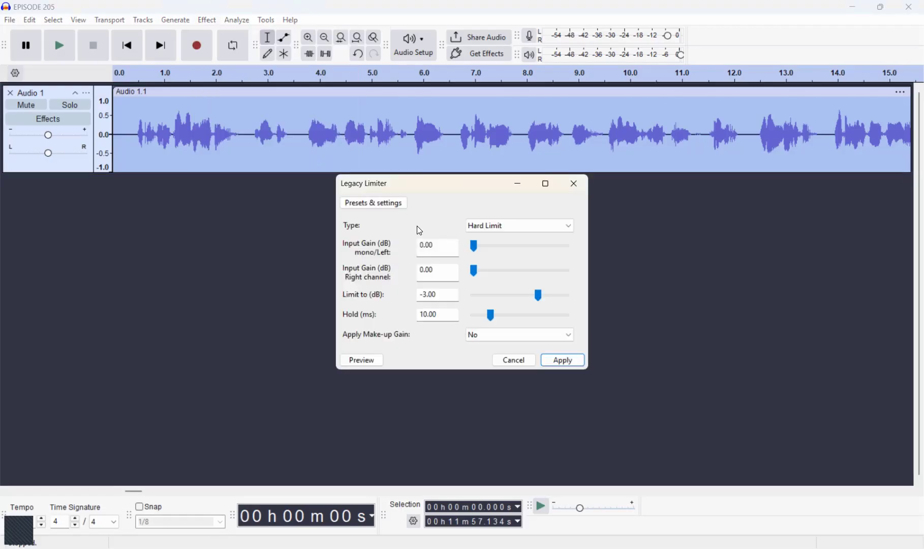
{"action": "left_click", "coordinate": [565, 359]}
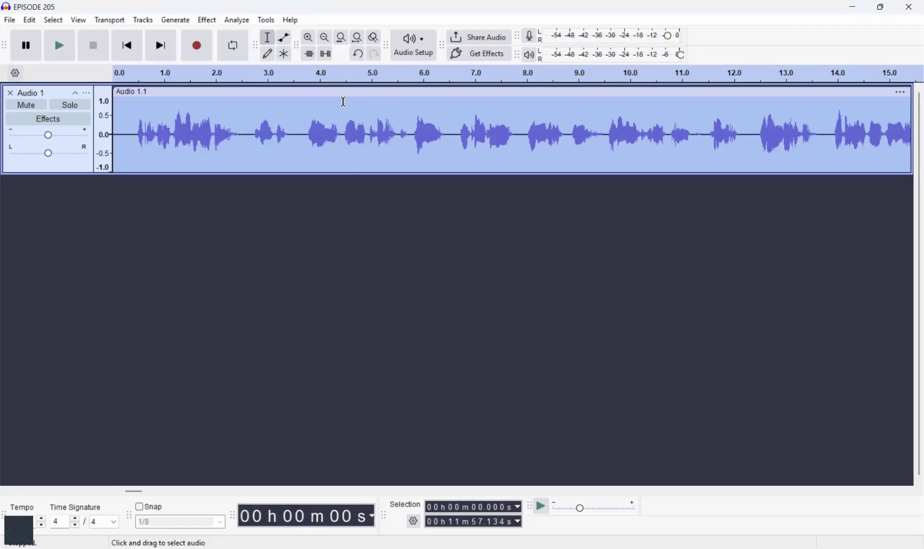
Step: Run the ACX Check script through the Nyquist Prompt after the second limiter pass and close the report
{"action": "left_click", "coordinate": [266, 20]}
{"action": "left_click", "coordinate": [326, 130]}
{"action": "left_click", "coordinate": [592, 375]}
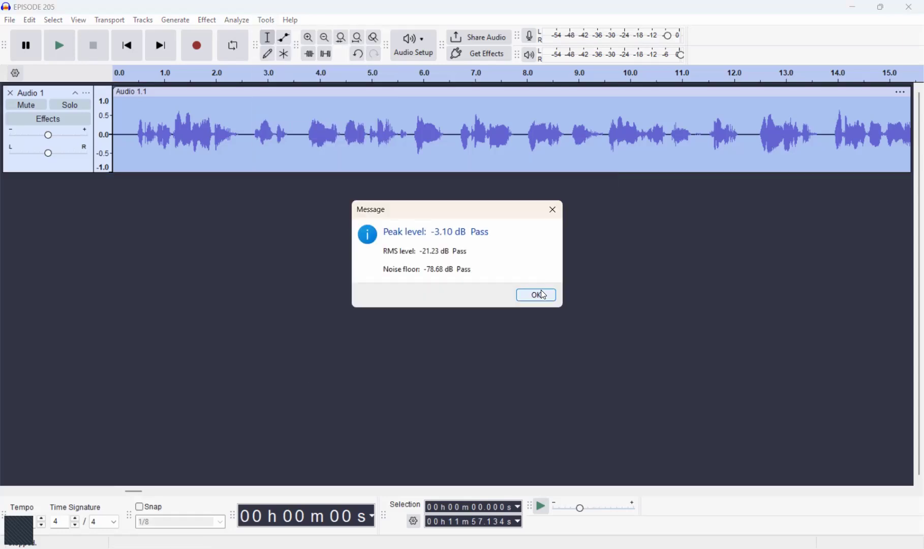
{"action": "left_click", "coordinate": [539, 296]}
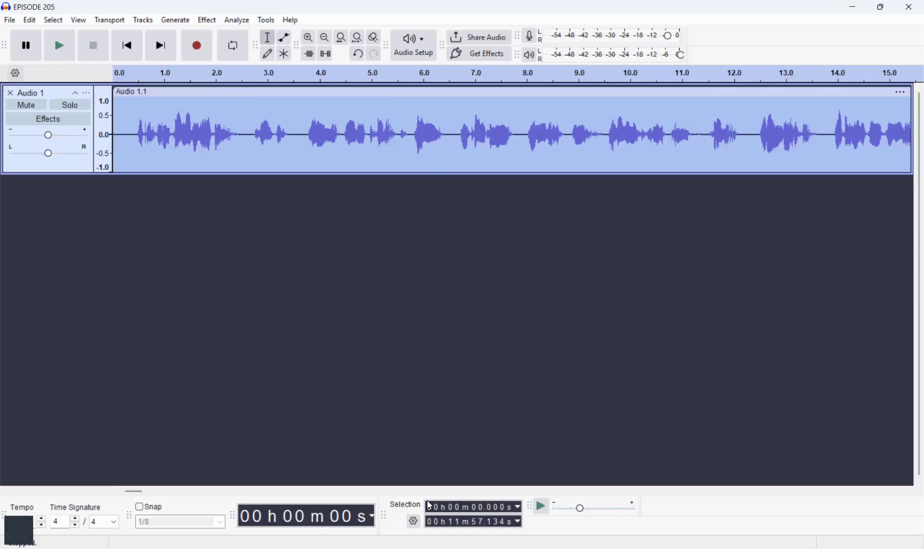
Step: Place the cursor at the very end of the audio clip, at 11 min 57.134 s
{"action": "left_click_drag", "start_coordinate": [134, 491], "coordinate": [896, 491]}
{"action": "left_click", "coordinate": [713, 148]}
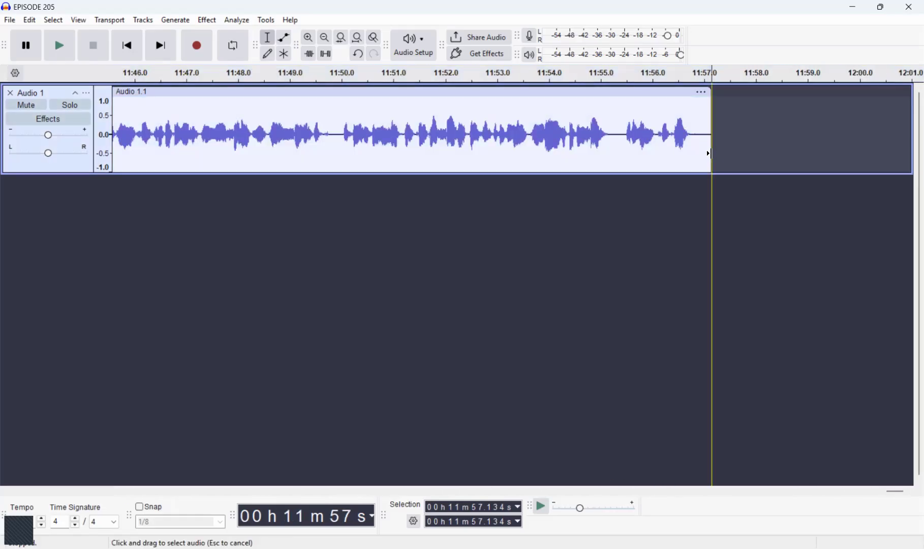
Step: Record about 7 seconds of new voice audio from the end of the existing clip and select the new clip
{"action": "left_click", "coordinate": [198, 45]}
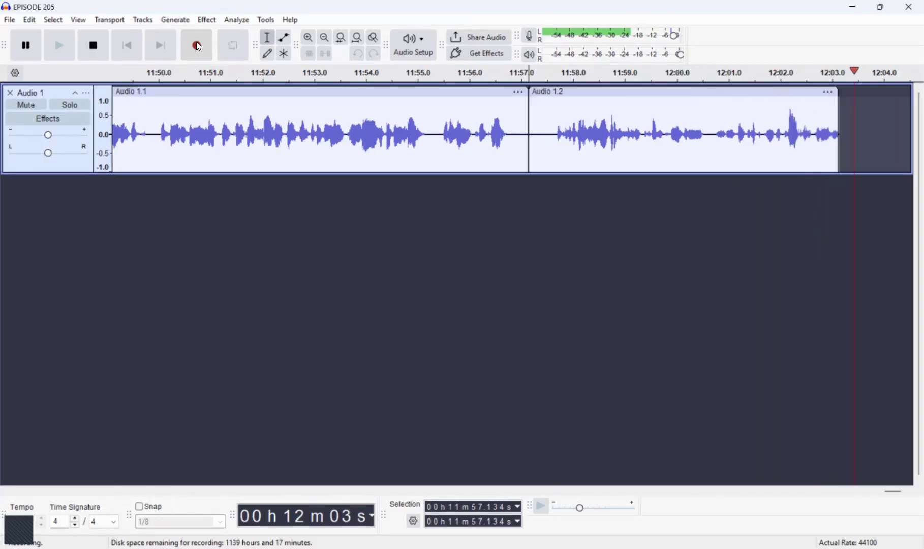
{"action": "left_click", "coordinate": [93, 46]}
{"action": "left_click", "coordinate": [618, 92]}
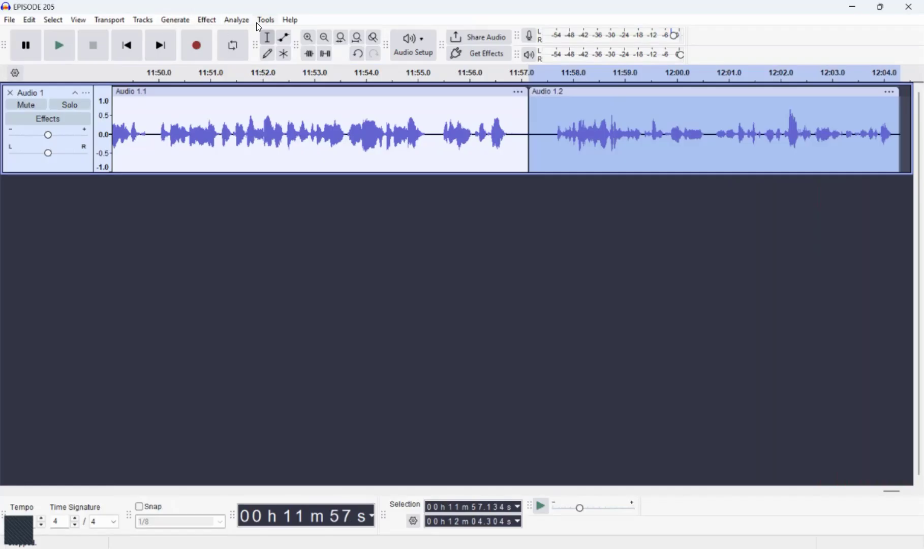
Step: Apply the Legacy Limiter to the new clip as a Hard Limit at -3.00 dB with 10 ms hold and no make-up gain
{"action": "left_click", "coordinate": [210, 25]}
{"action": "mouse_move", "coordinate": [287, 222]}
{"action": "left_click", "coordinate": [420, 249]}
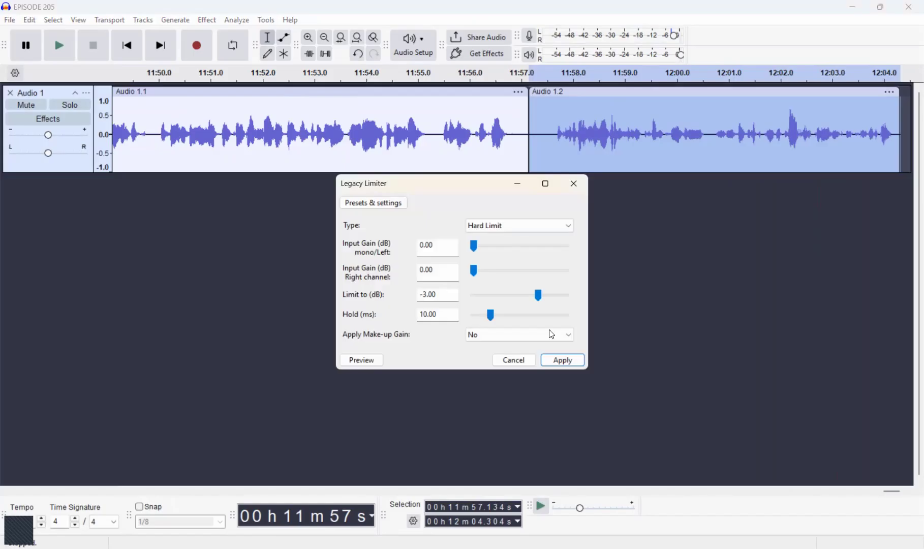
{"action": "left_click", "coordinate": [395, 205]}
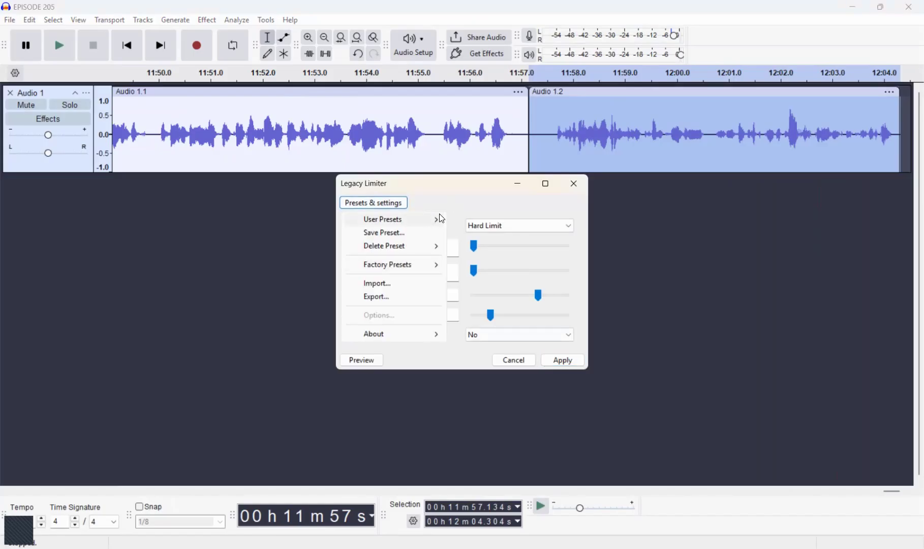
{"action": "left_click", "coordinate": [464, 210]}
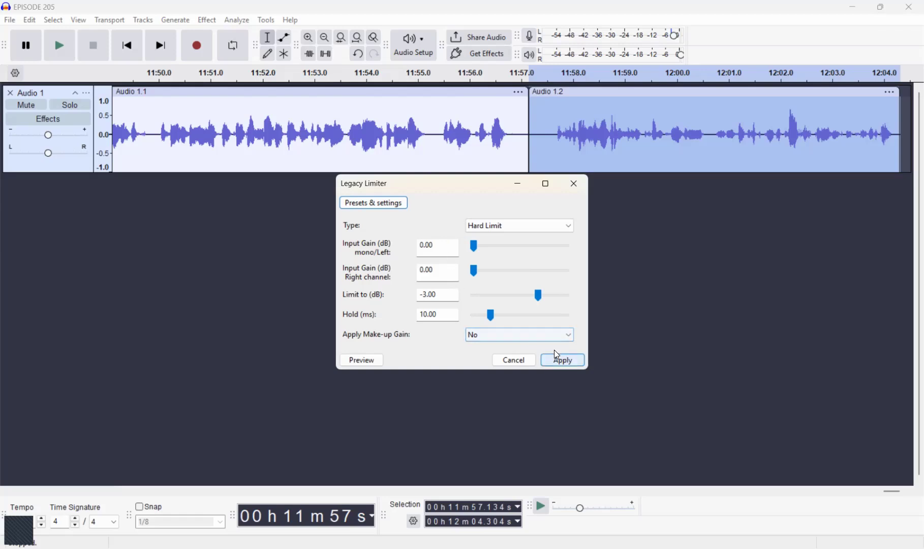
{"action": "left_click", "coordinate": [542, 336]}
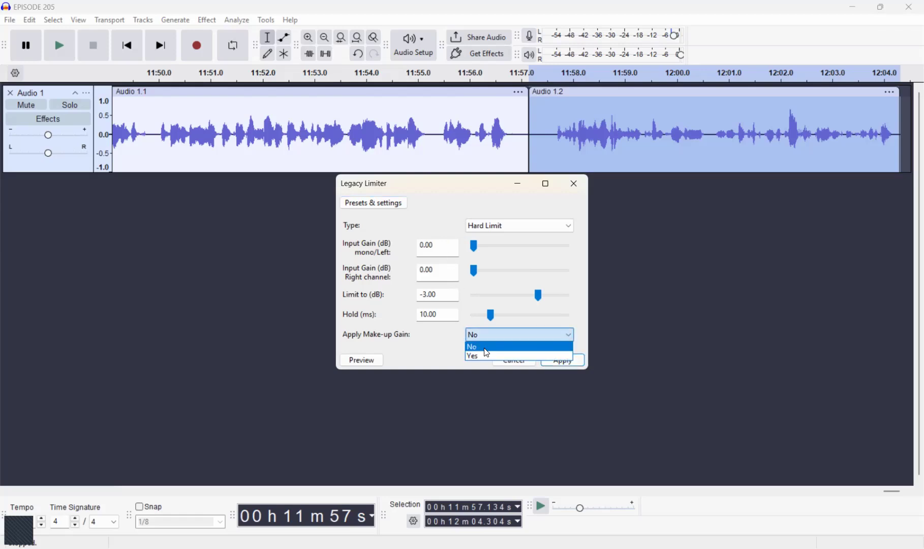
{"action": "left_click", "coordinate": [414, 336]}
{"action": "left_click", "coordinate": [562, 360]}
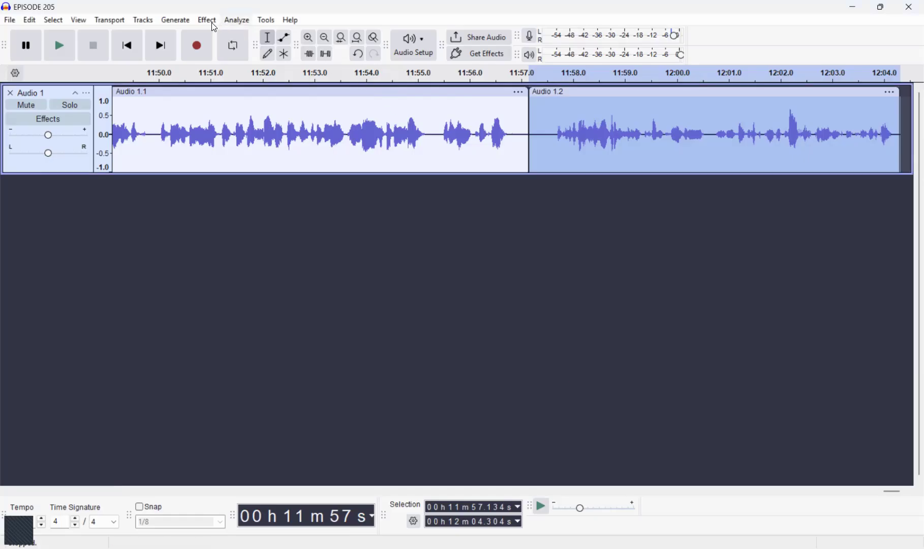
Step: Apply the Legacy Limiter to the new clip again at -3.00 dB, this time with make-up gain set to Yes
{"action": "left_click", "coordinate": [212, 23]}
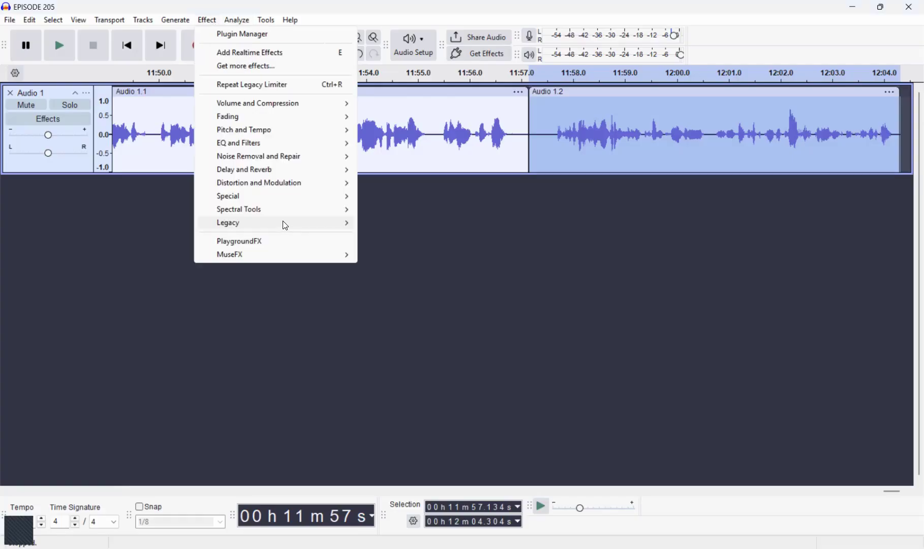
{"action": "mouse_move", "coordinate": [285, 226]}
{"action": "left_click", "coordinate": [399, 249]}
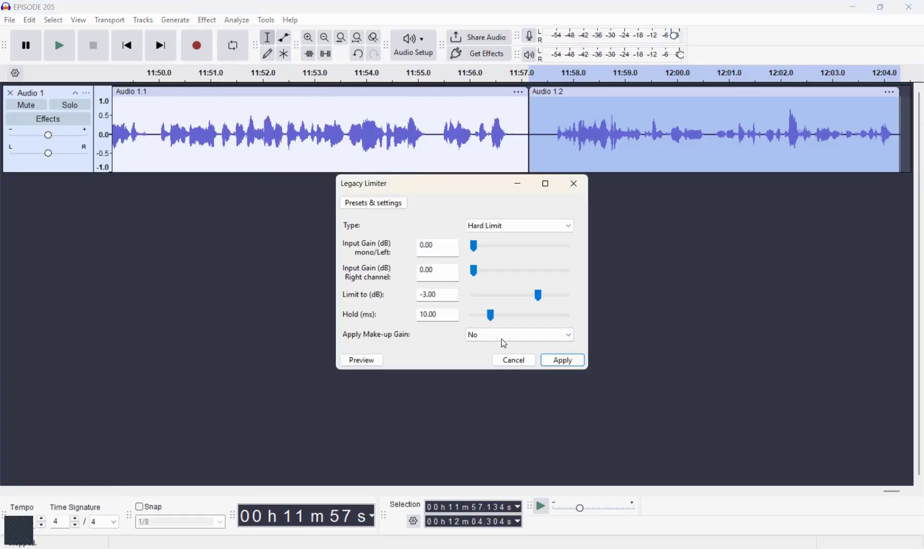
{"action": "scroll", "coordinate": [502, 339], "scroll_direction": "down", "scroll_amount": 1}
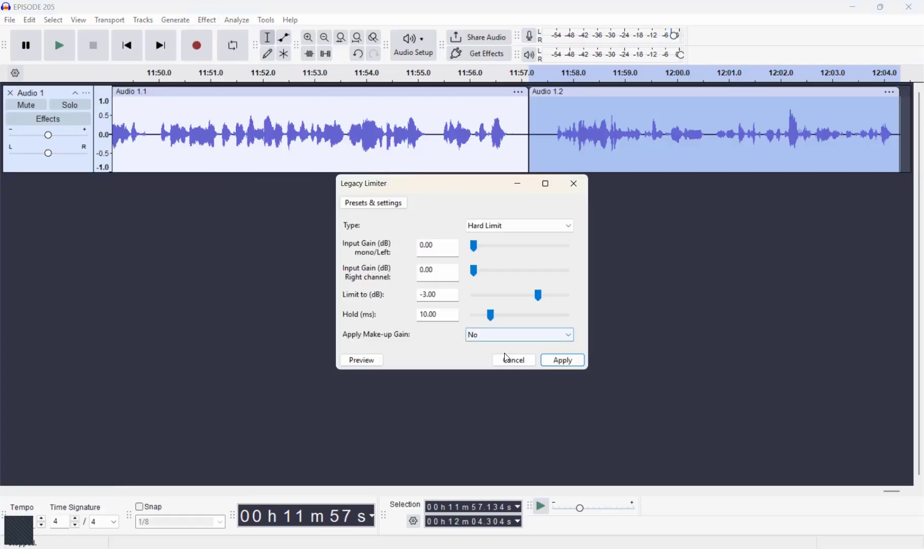
{"action": "left_click", "coordinate": [572, 363]}
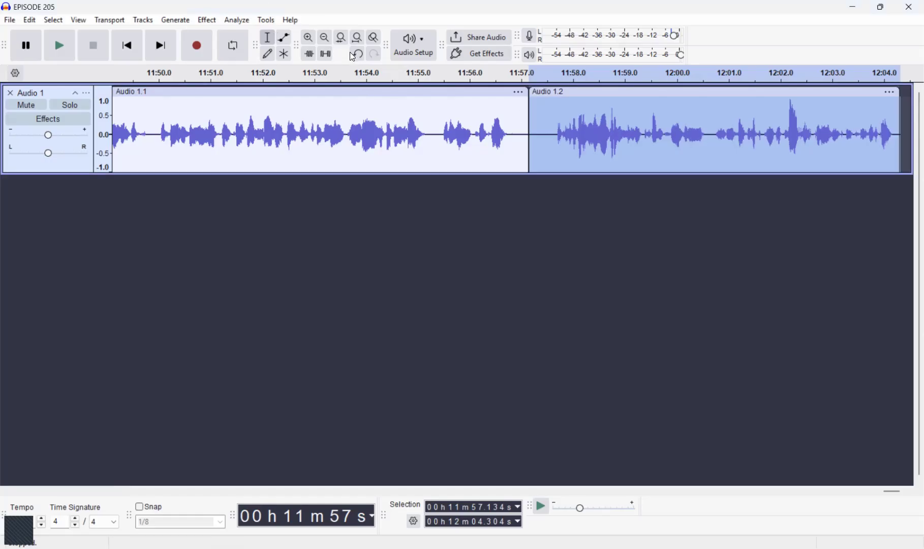
Step: Run the ACX Check script on the limited new clip through the Nyquist Prompt and close the report
{"action": "left_click", "coordinate": [216, 23]}
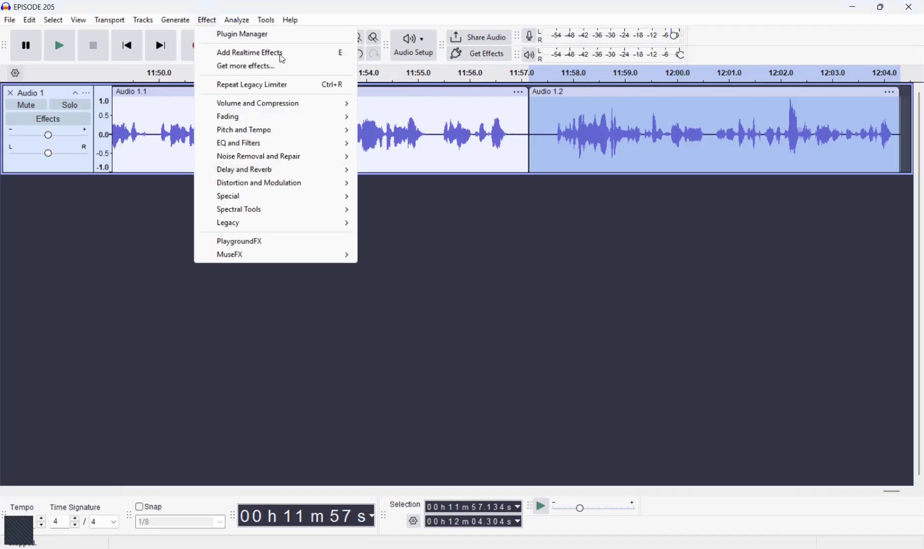
{"action": "left_click", "coordinate": [266, 21]}
{"action": "left_click", "coordinate": [328, 131]}
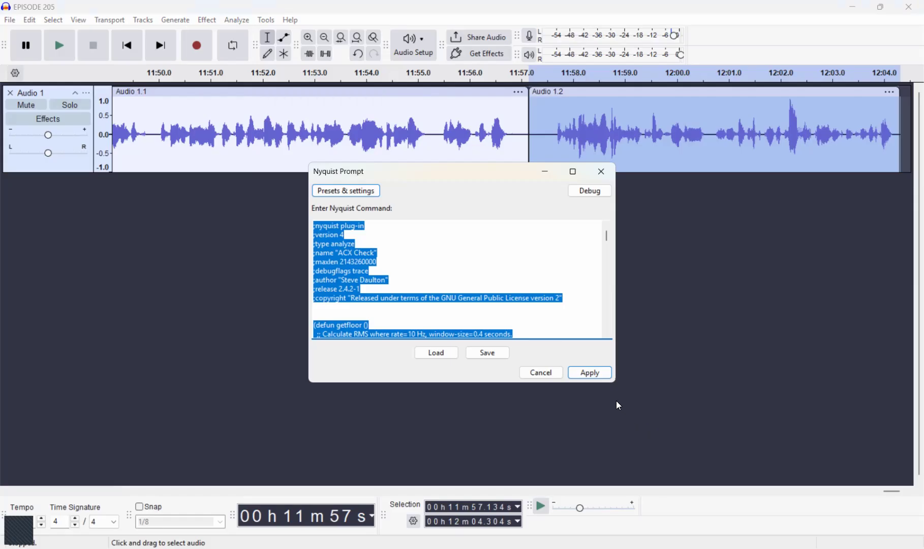
{"action": "left_click", "coordinate": [581, 372]}
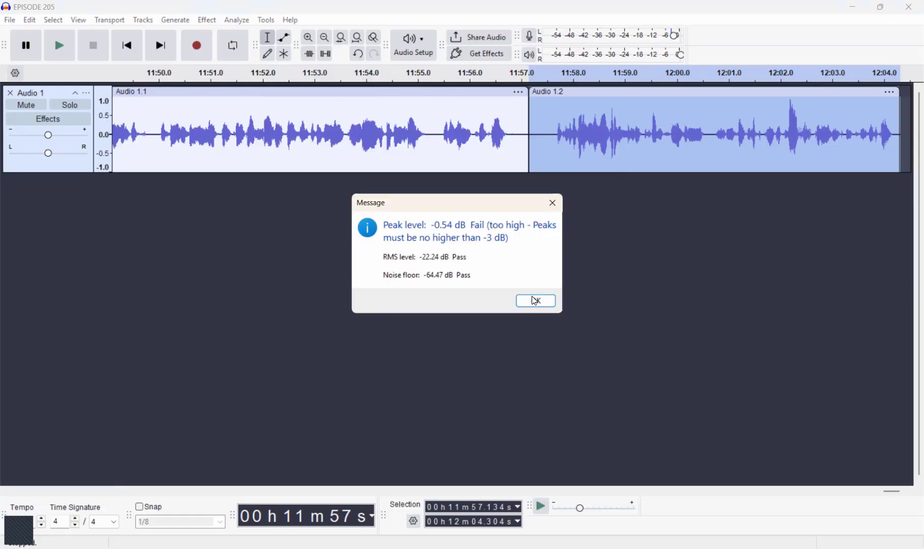
{"action": "left_click", "coordinate": [534, 301]}
Step: Normalize the new clip to a peak amplitude of -3.1 dB with DC offset removal
{"action": "left_click", "coordinate": [206, 20]}
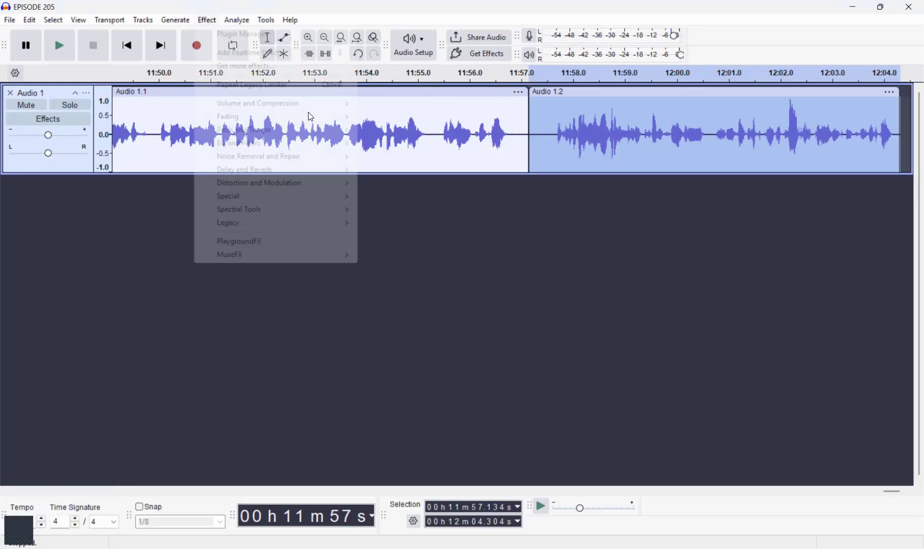
{"action": "mouse_move", "coordinate": [309, 107]}
{"action": "left_click", "coordinate": [452, 171]}
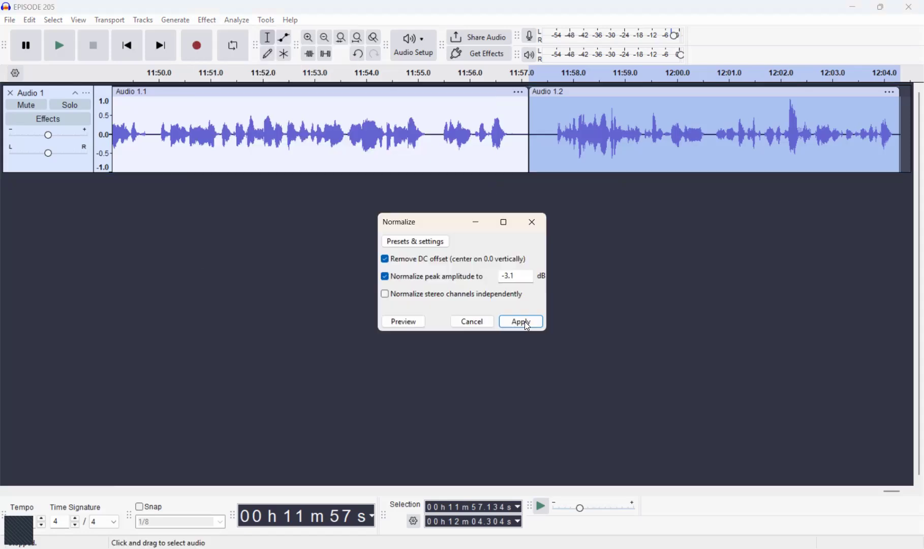
{"action": "left_click", "coordinate": [524, 322]}
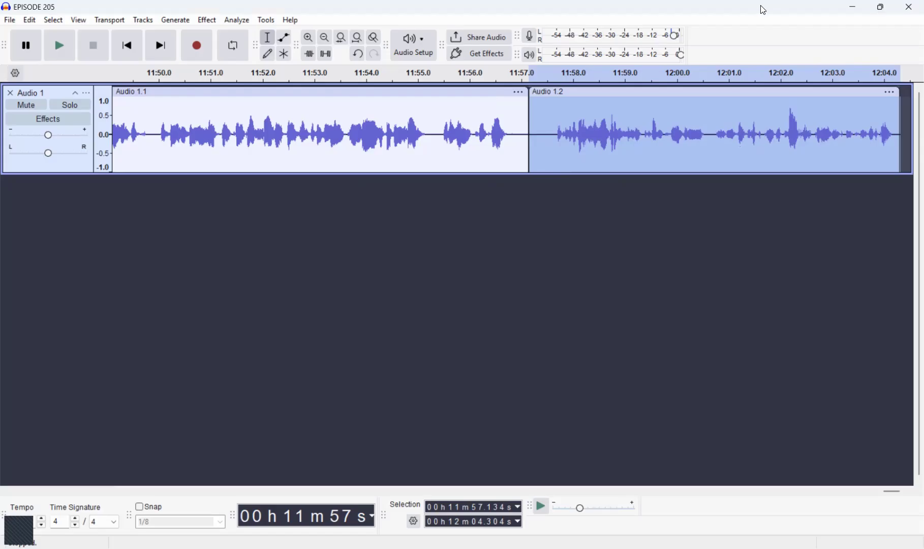
Step: Run the ACX Check script on the normalized new clip through the Nyquist Prompt and close the report
{"action": "left_click", "coordinate": [265, 21]}
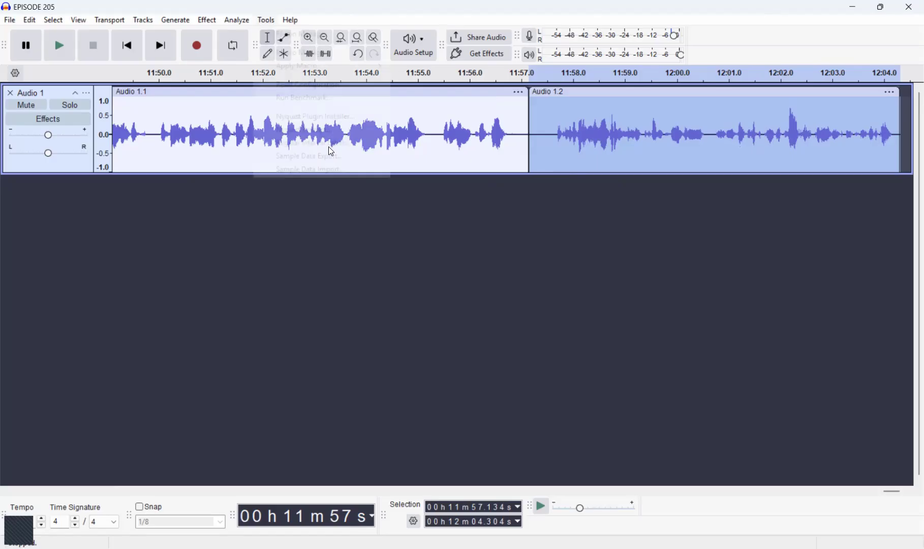
{"action": "left_click", "coordinate": [325, 131]}
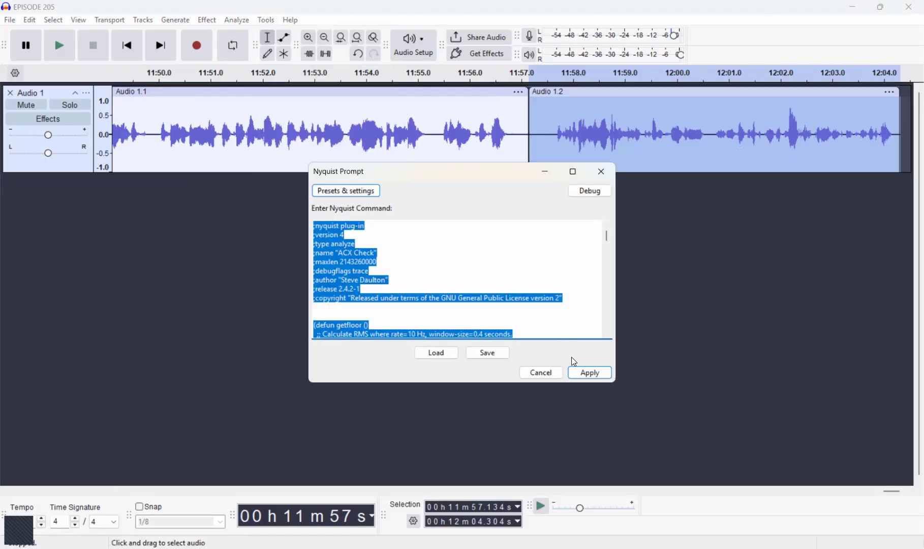
{"action": "left_click", "coordinate": [591, 374]}
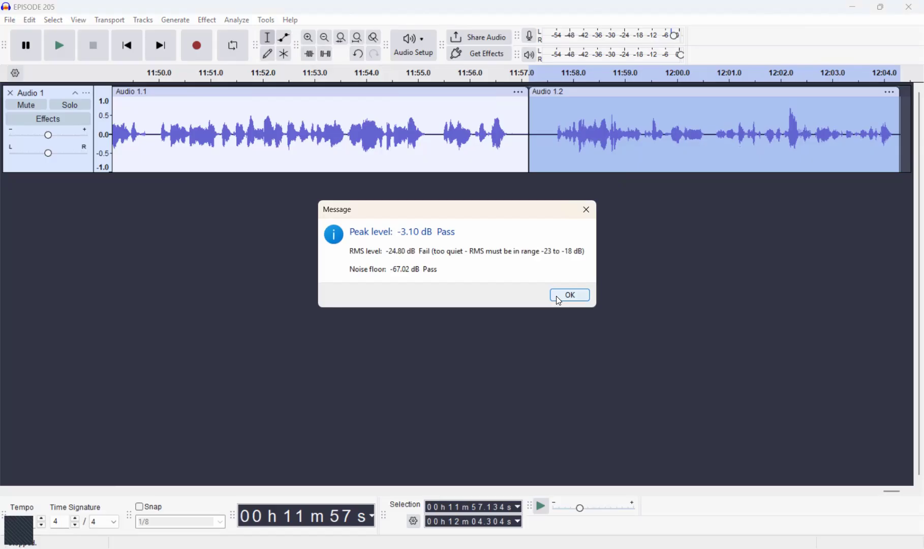
{"action": "left_click", "coordinate": [569, 295]}
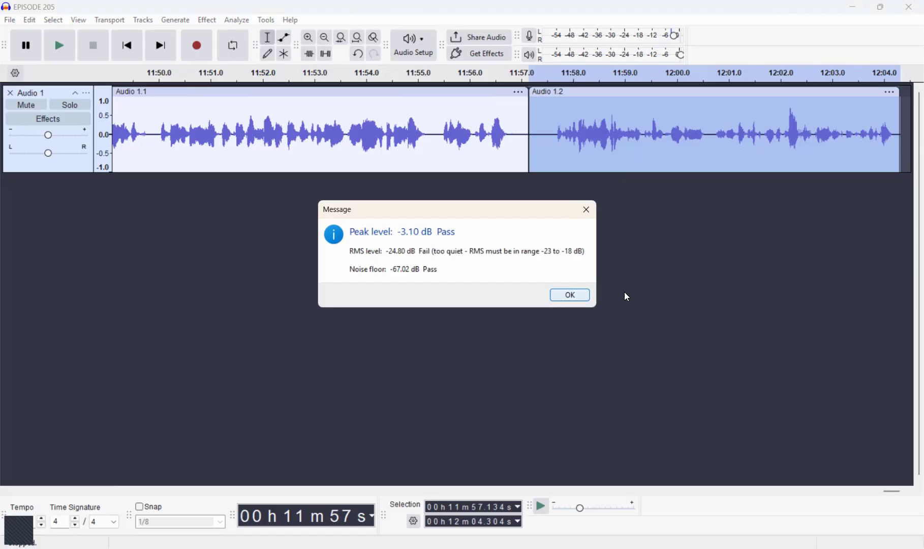
Step: Apply the Compressor effect to the new clip with its current settings
{"action": "left_click", "coordinate": [214, 23]}
{"action": "mouse_move", "coordinate": [267, 104]}
{"action": "left_click", "coordinate": [388, 124]}
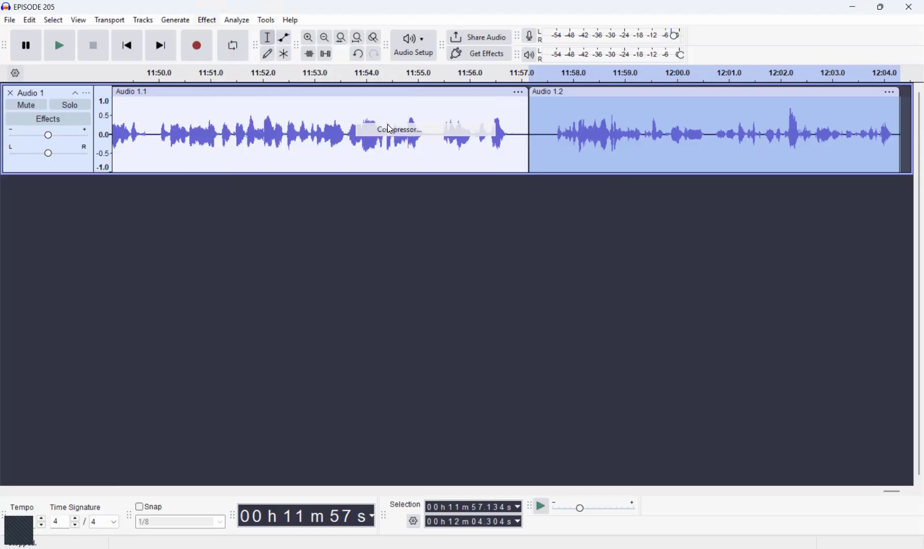
{"action": "left_click", "coordinate": [609, 372]}
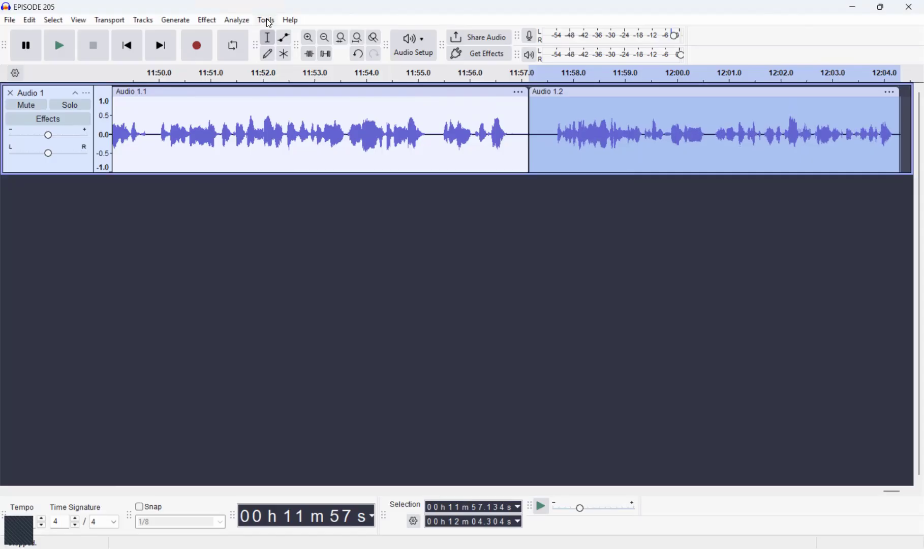
Step: Run the ACX Check script on the compressed clip through the Nyquist Prompt and close the report
{"action": "left_click", "coordinate": [270, 24]}
{"action": "left_click", "coordinate": [320, 131]}
{"action": "left_click", "coordinate": [603, 376]}
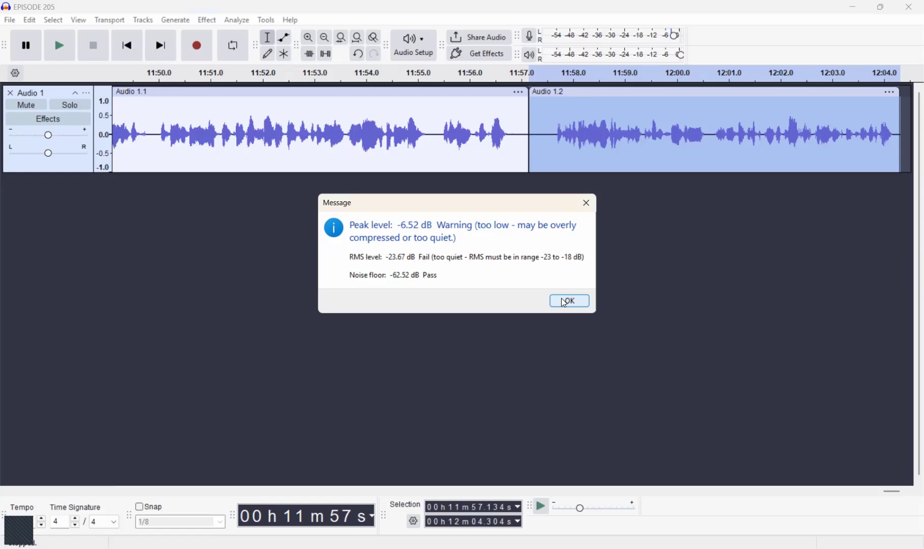
{"action": "left_click", "coordinate": [565, 301]}
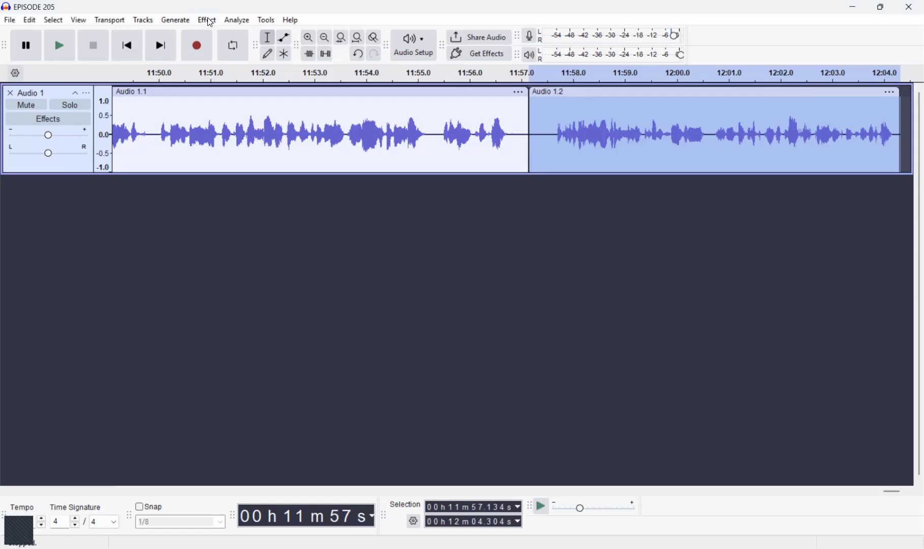
Step: Normalize the compressed clip to a peak amplitude of -3.1 dB
{"action": "left_click", "coordinate": [208, 21]}
{"action": "mouse_move", "coordinate": [262, 103]}
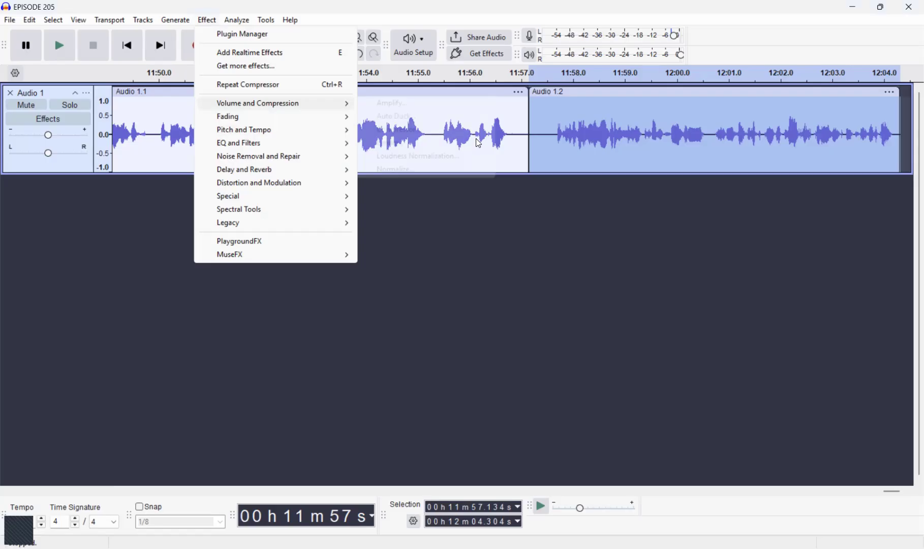
{"action": "left_click", "coordinate": [473, 171]}
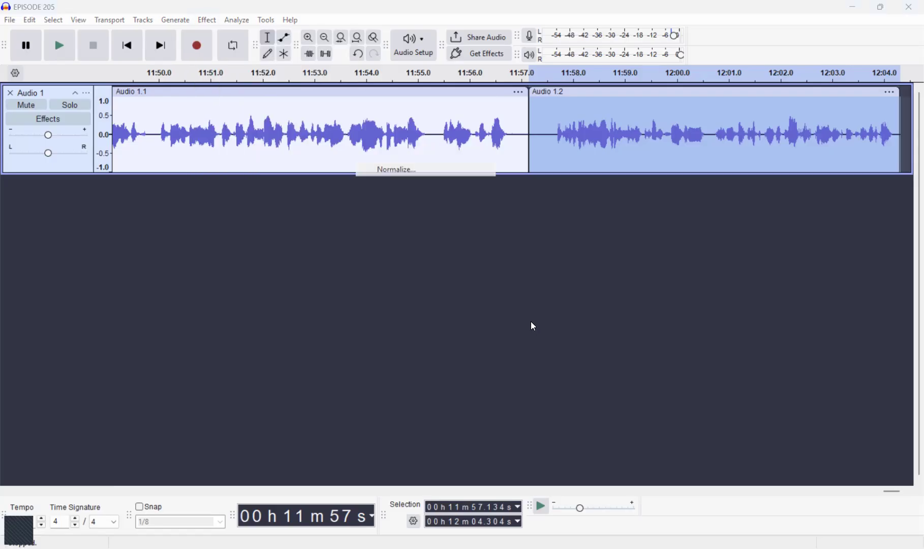
{"action": "key", "text": "Return"}
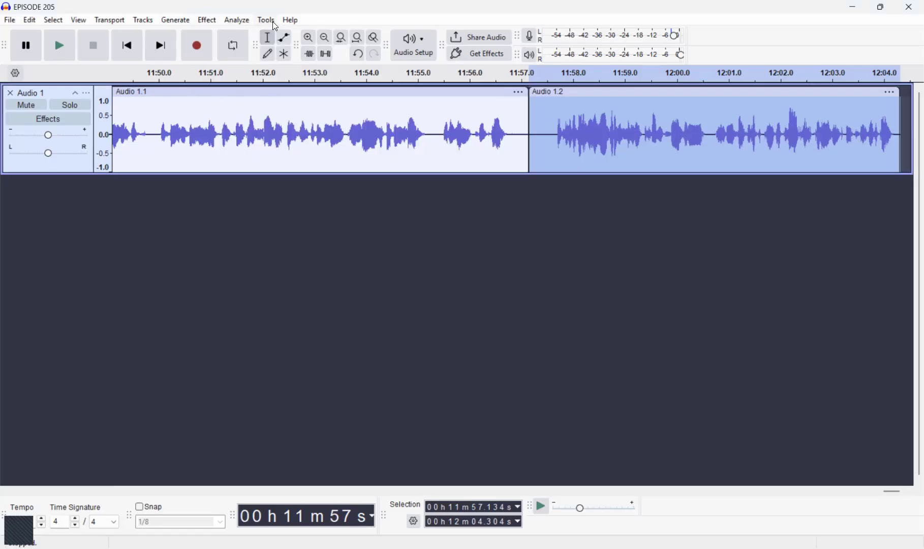
Step: Run the ACX Check script through the Nyquist Prompt after normalizing the compressed clip and close the report
{"action": "left_click", "coordinate": [267, 21]}
{"action": "left_click", "coordinate": [323, 132]}
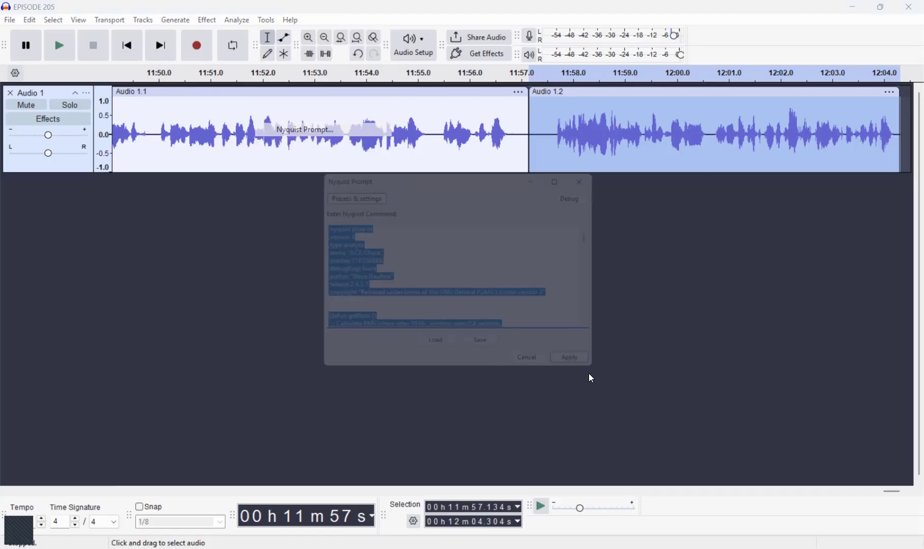
{"action": "key", "text": "Return"}
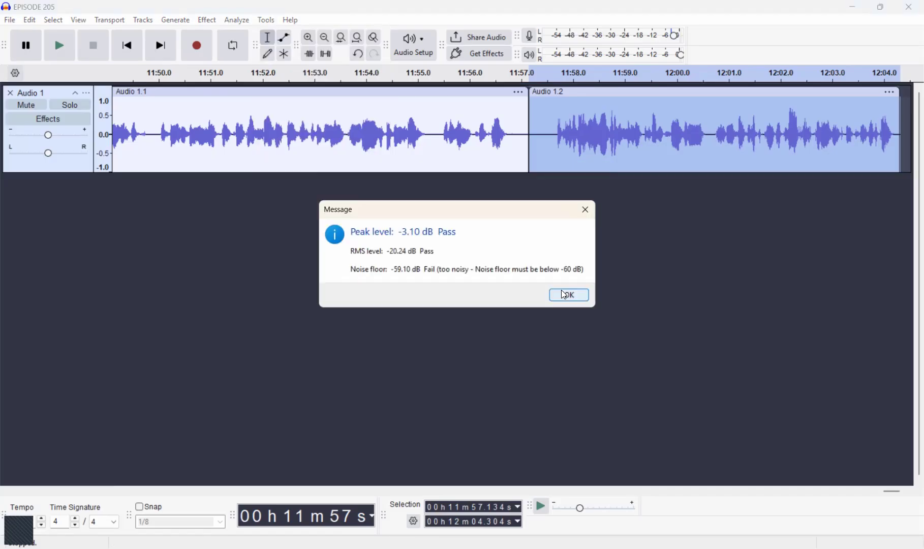
{"action": "left_click", "coordinate": [569, 295]}
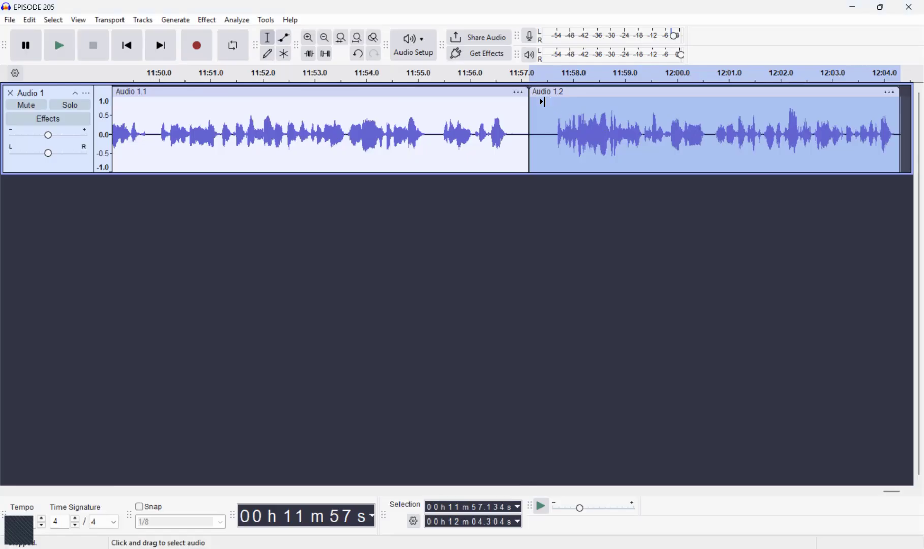
Step: Copy about 0.38 s of silence near the start of the new clip and paste it at 11 min 57.392 s to lengthen the pause
{"action": "left_click_drag", "start_coordinate": [552, 103], "coordinate": [534, 109]}
{"action": "right_click", "coordinate": [538, 113]}
{"action": "left_click", "coordinate": [569, 132]}
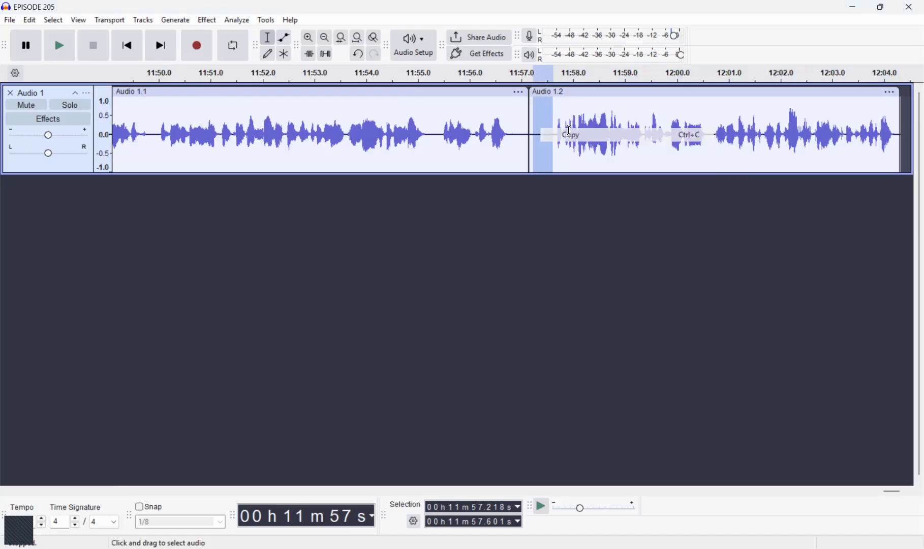
{"action": "left_click", "coordinate": [541, 123]}
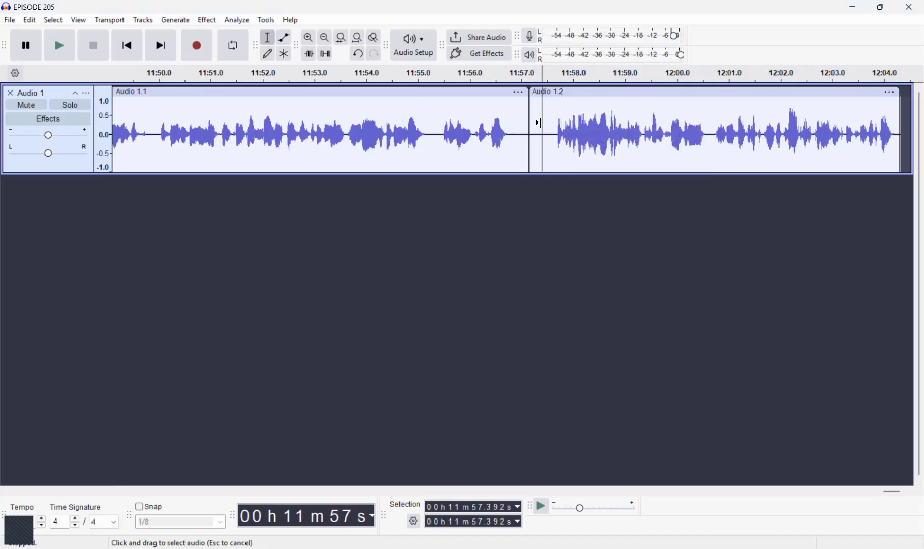
{"action": "key", "text": "ctrl+v"}
{"action": "left_click", "coordinate": [572, 117]}
{"action": "left_click_drag", "start_coordinate": [559, 122], "coordinate": [558, 124]}
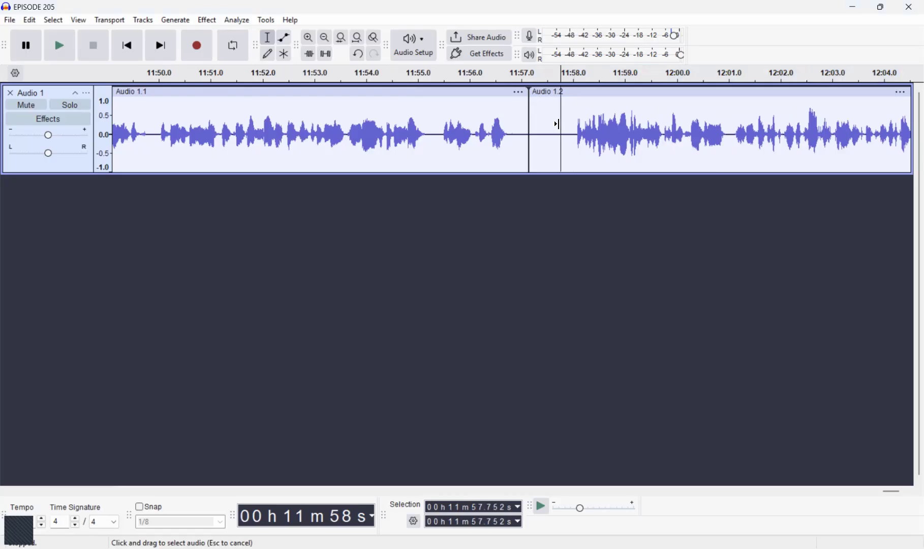
Step: Select the whole lengthened clip, rerun the ACX Check script through the Nyquist Prompt and close the report
{"action": "left_click", "coordinate": [569, 93]}
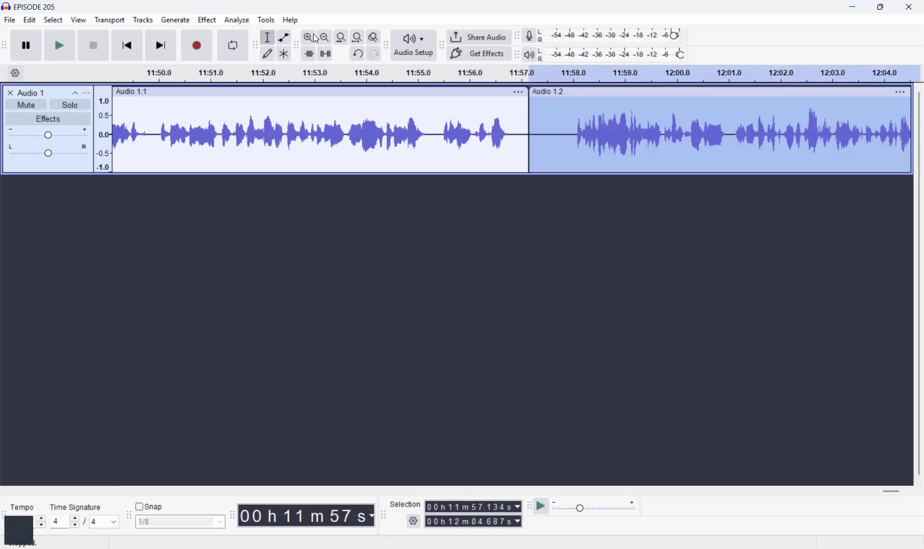
{"action": "left_click", "coordinate": [265, 21]}
{"action": "left_click", "coordinate": [311, 129]}
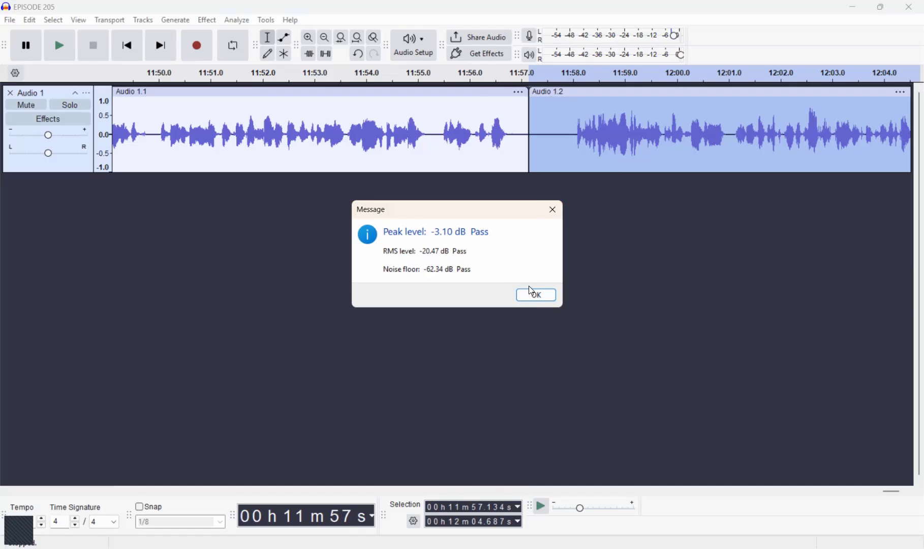
{"action": "left_click", "coordinate": [536, 300]}
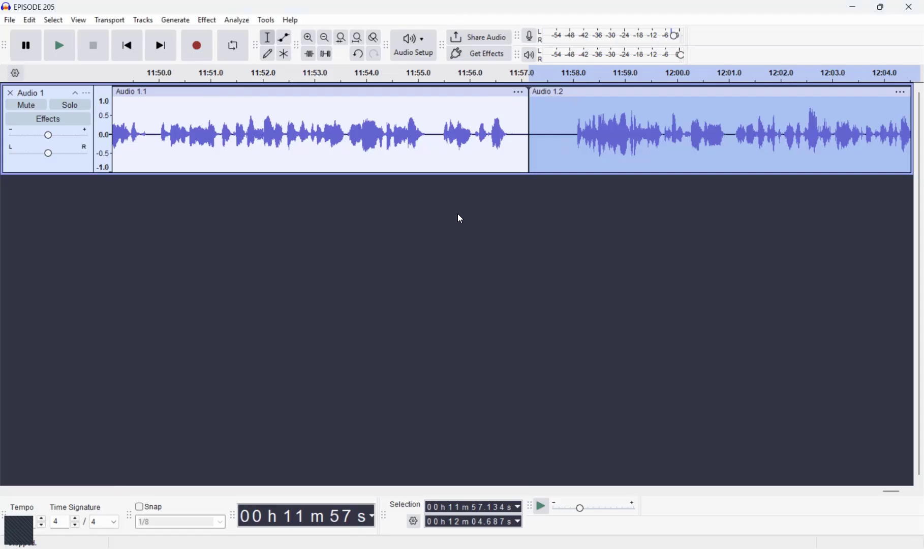
{"action": "left_click", "coordinate": [668, 23]}
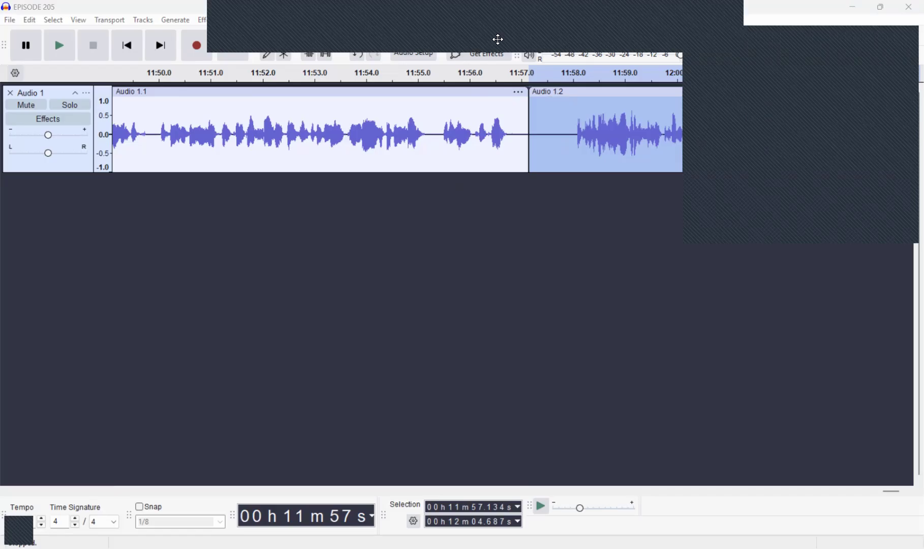
{"action": "left_click", "coordinate": [401, 13]}
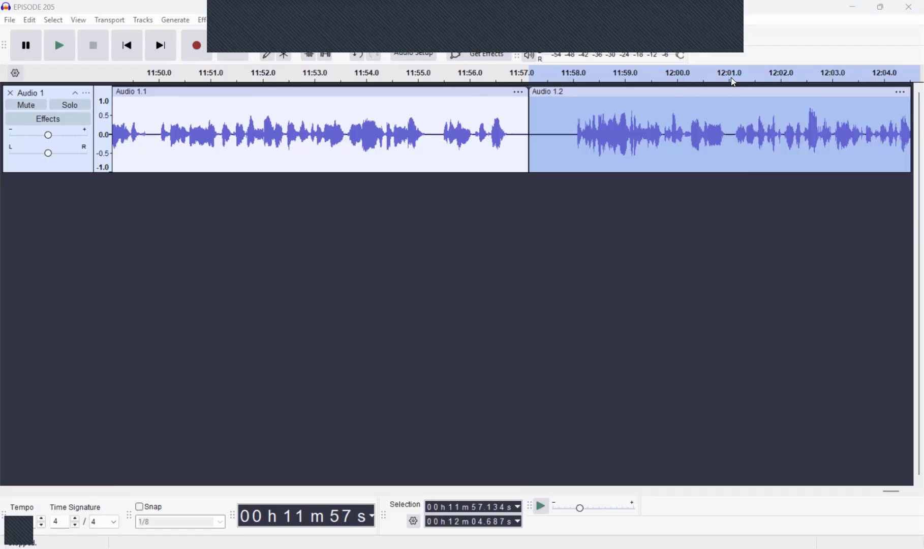